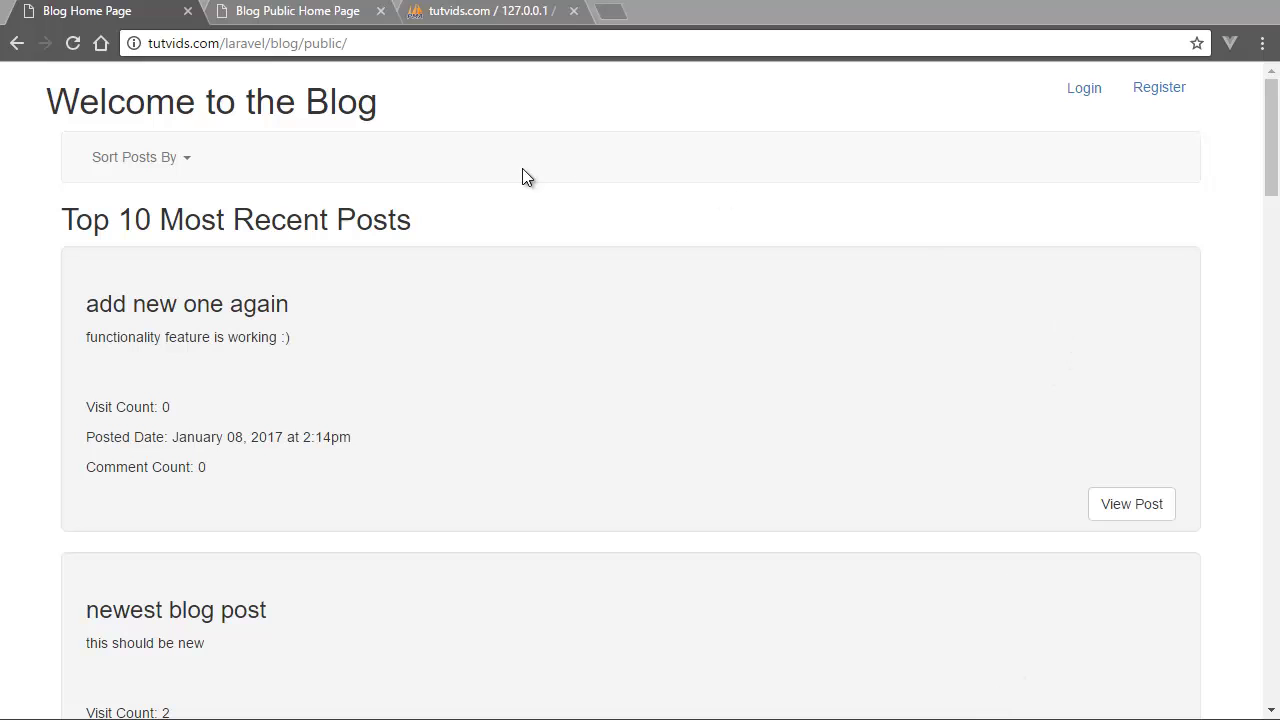
- Page through the blog's post list from page 1 to page 3
scroll(480, 170, down, 20)
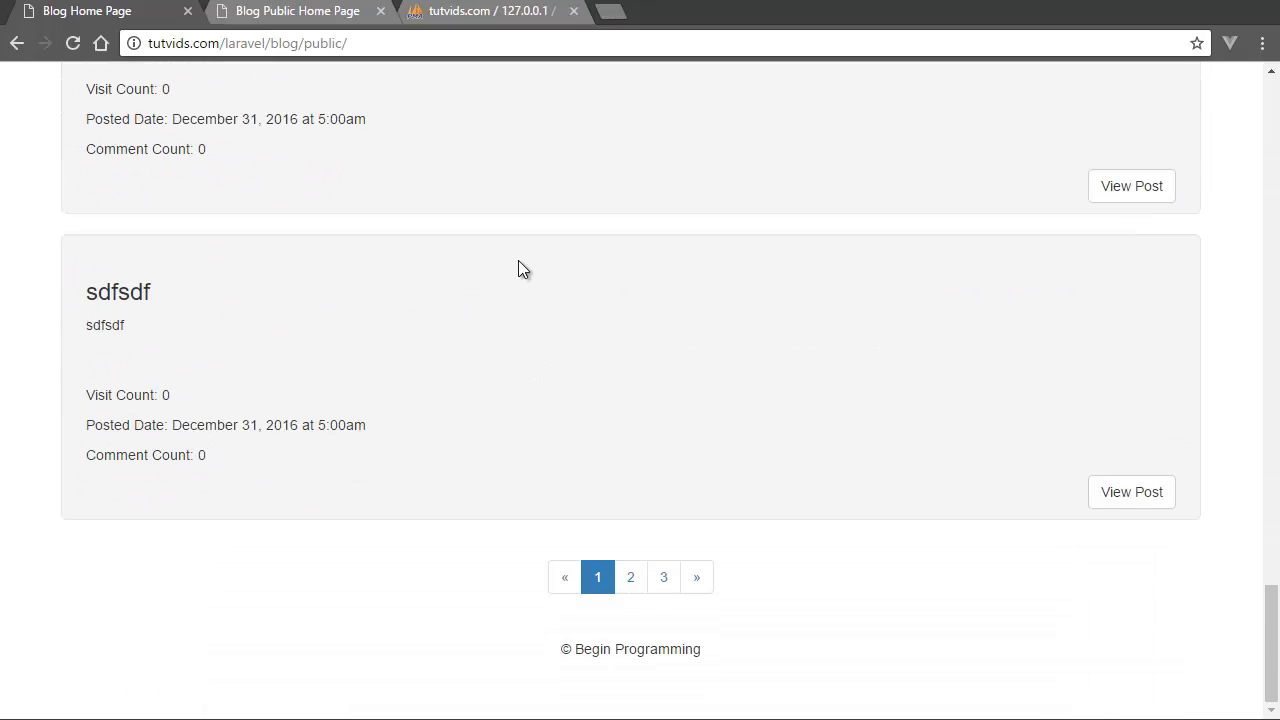
click(637, 577)
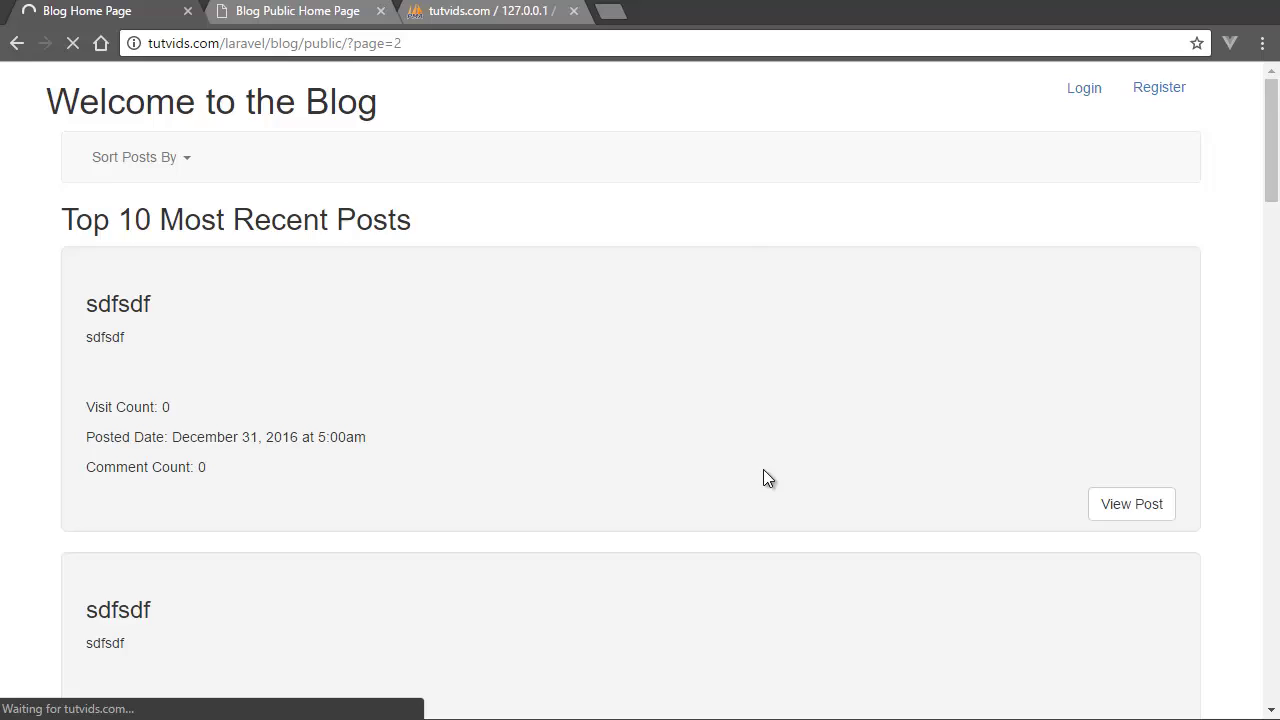
scroll(807, 430, down, 2)
scroll(805, 420, down, 10)
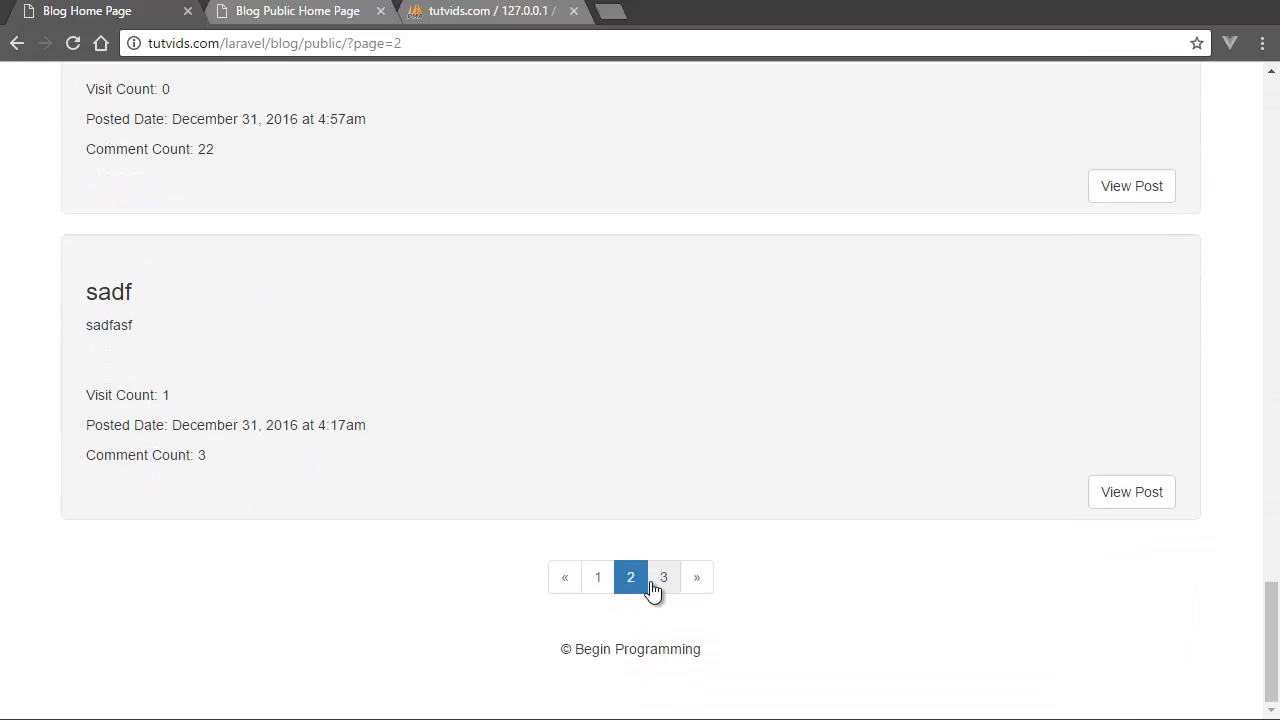
click(653, 580)
scroll(790, 479, down, 10)
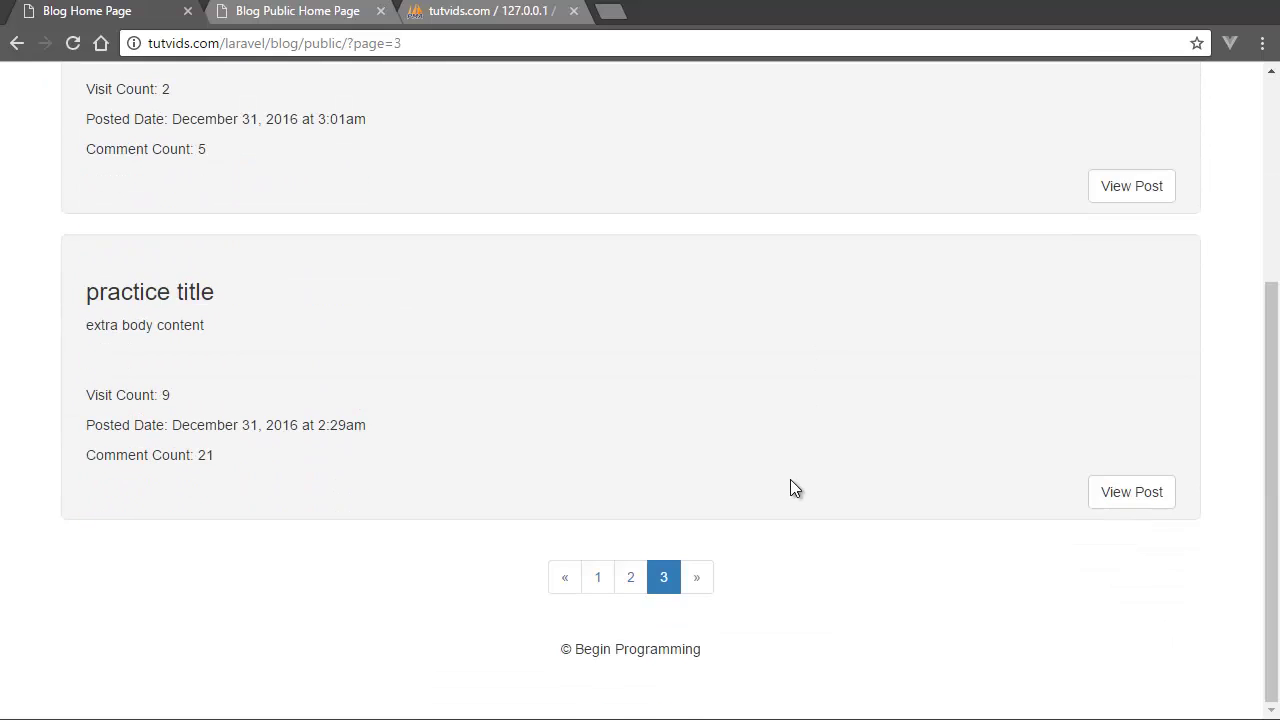
- Check the visit count, posted date and comment count of the first post on page 3
scroll(790, 479, up, 10)
drag(86, 407, 178, 410)
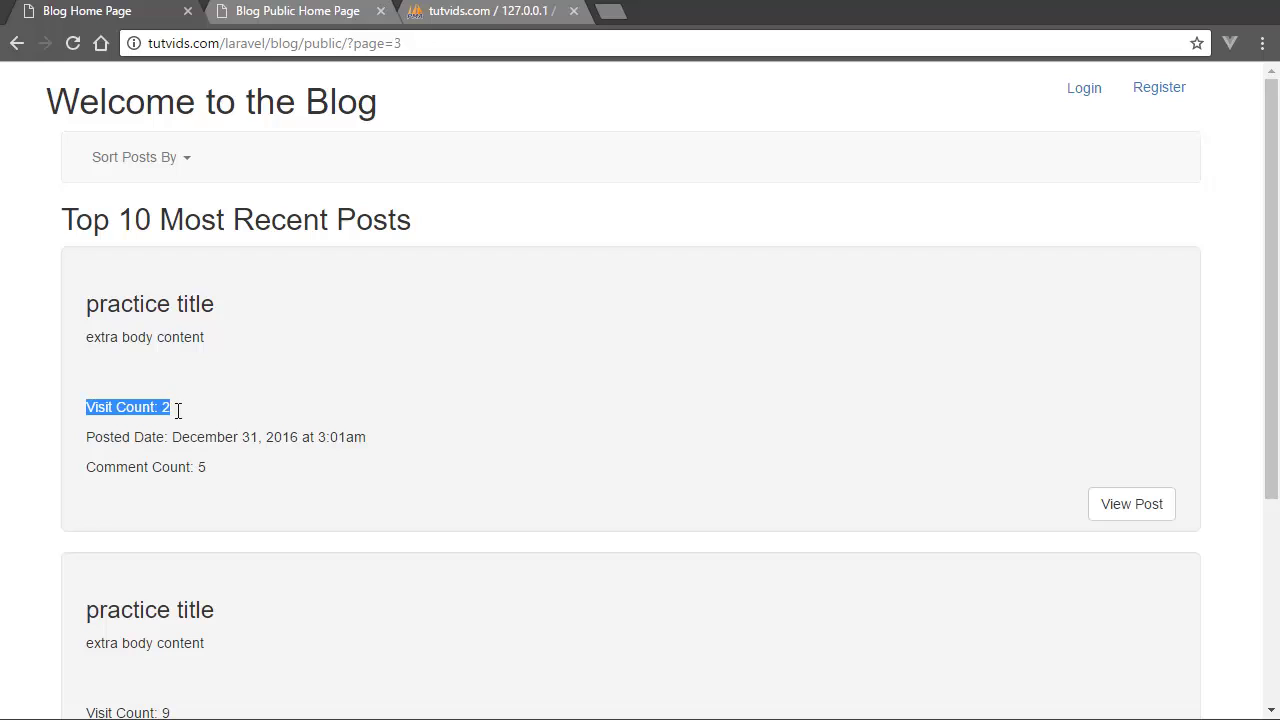
drag(102, 437, 355, 437)
drag(136, 467, 256, 471)
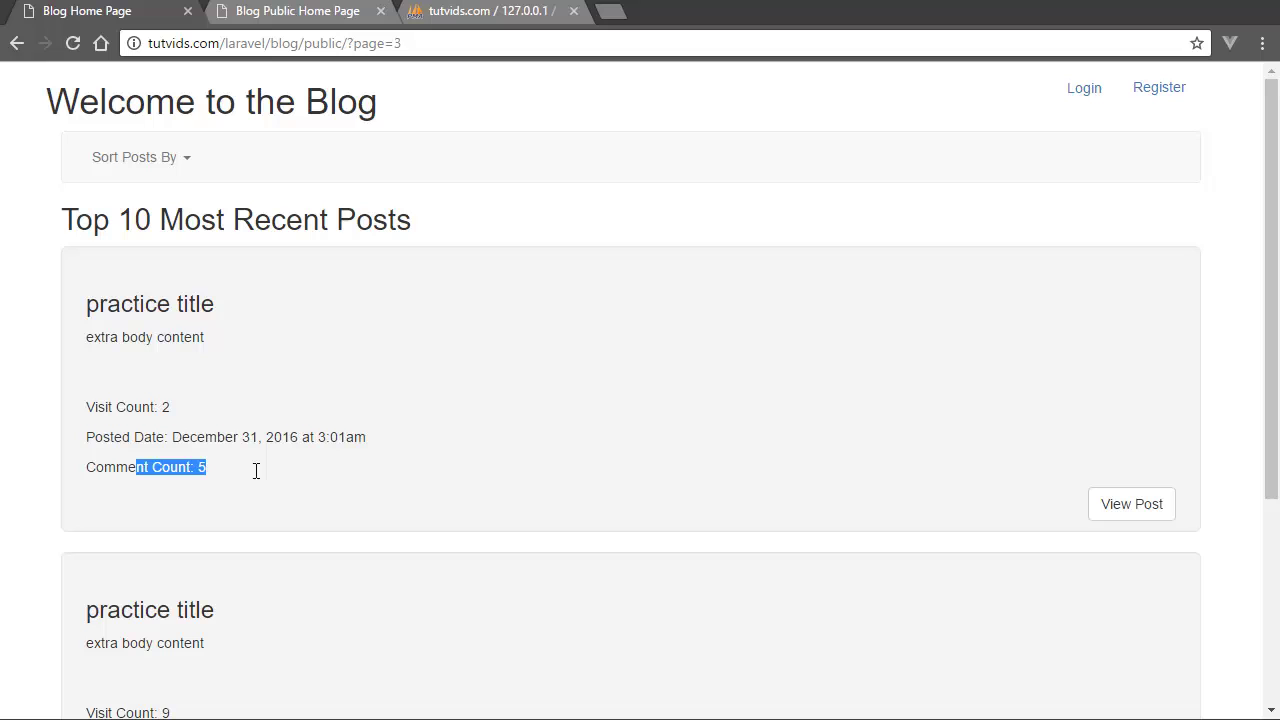
- Open the first "practice title" post on page 3 and post the comment "add another comment so that there are six"
click(1143, 518)
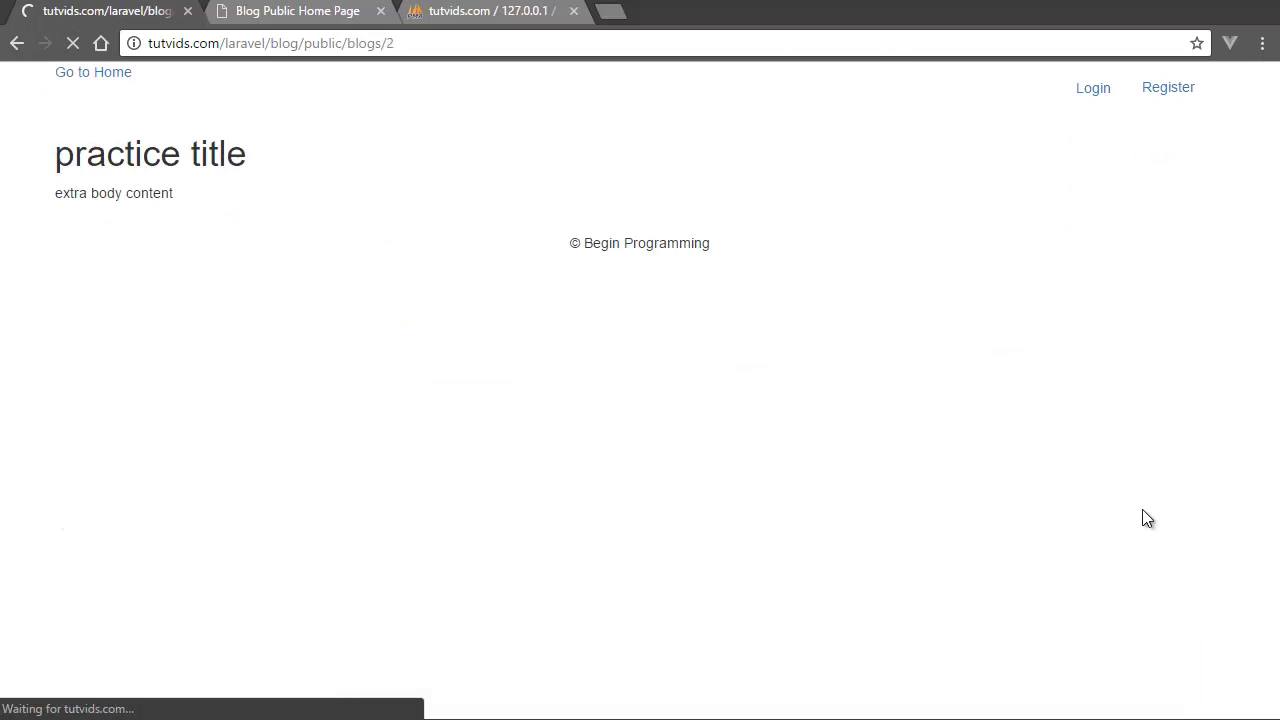
click(397, 298)
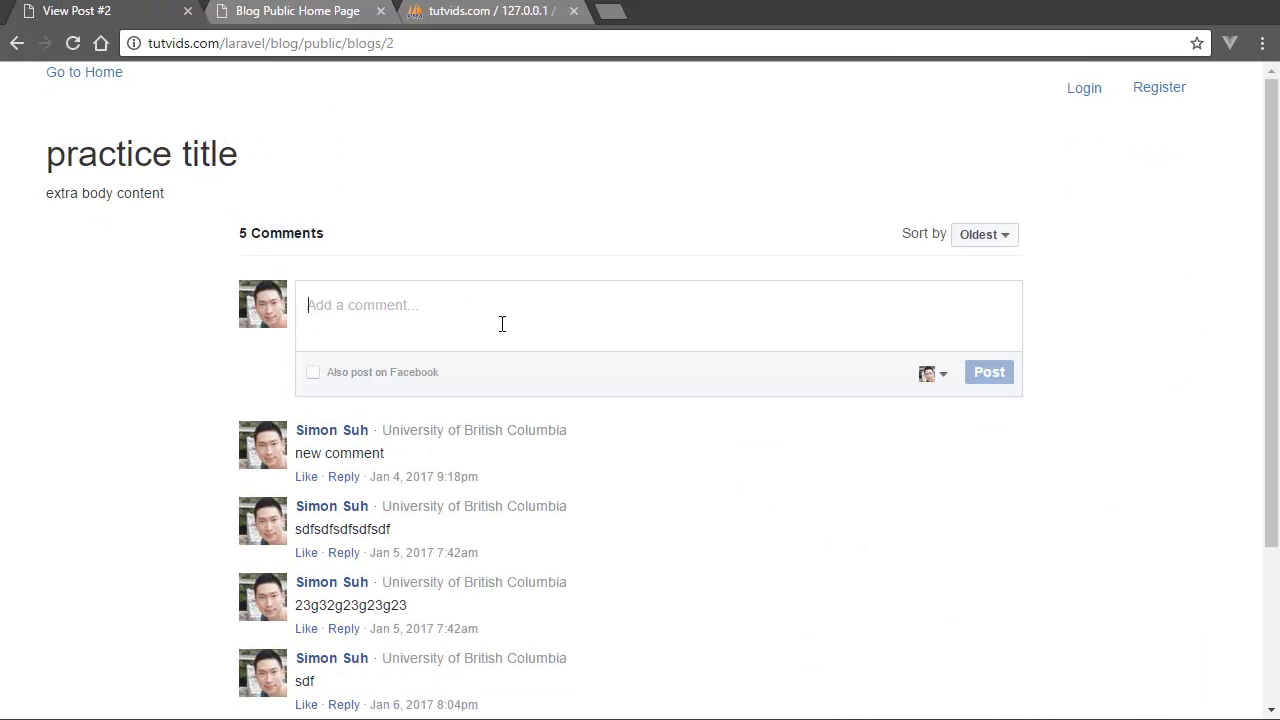
text(sdfsdf)
key(ctrl+a)
text(add )
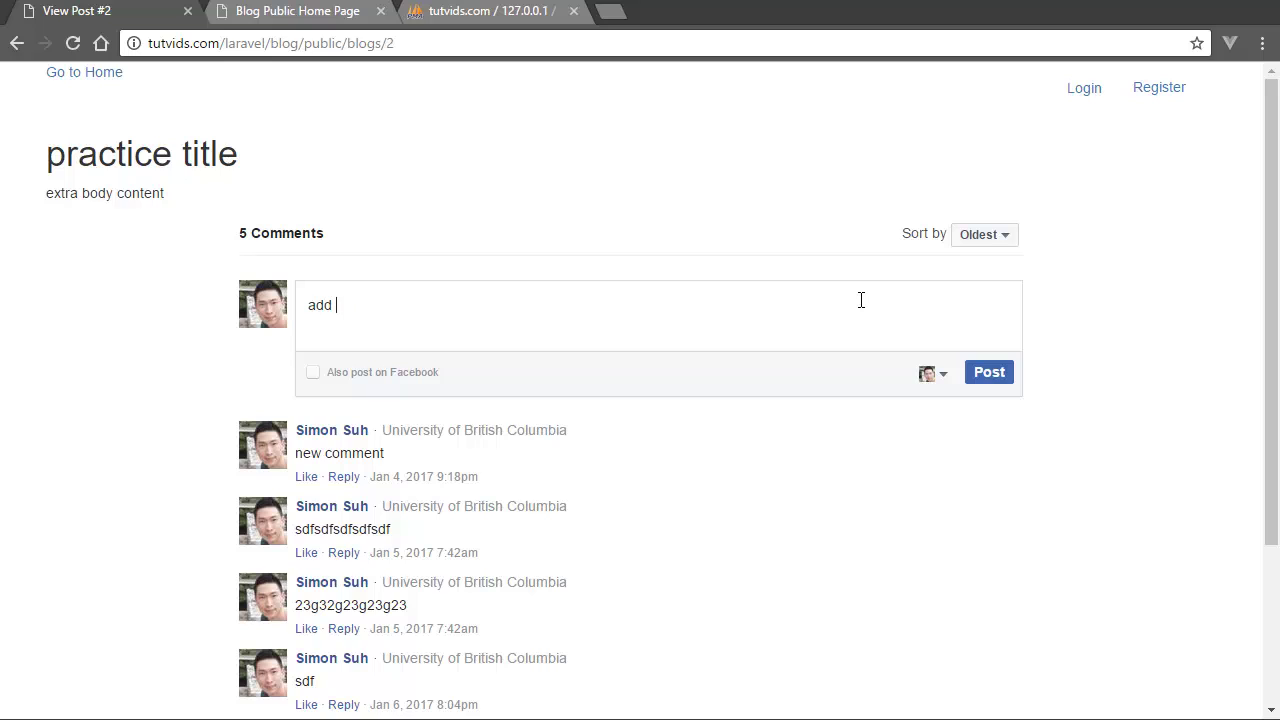
text(another comment so tha)
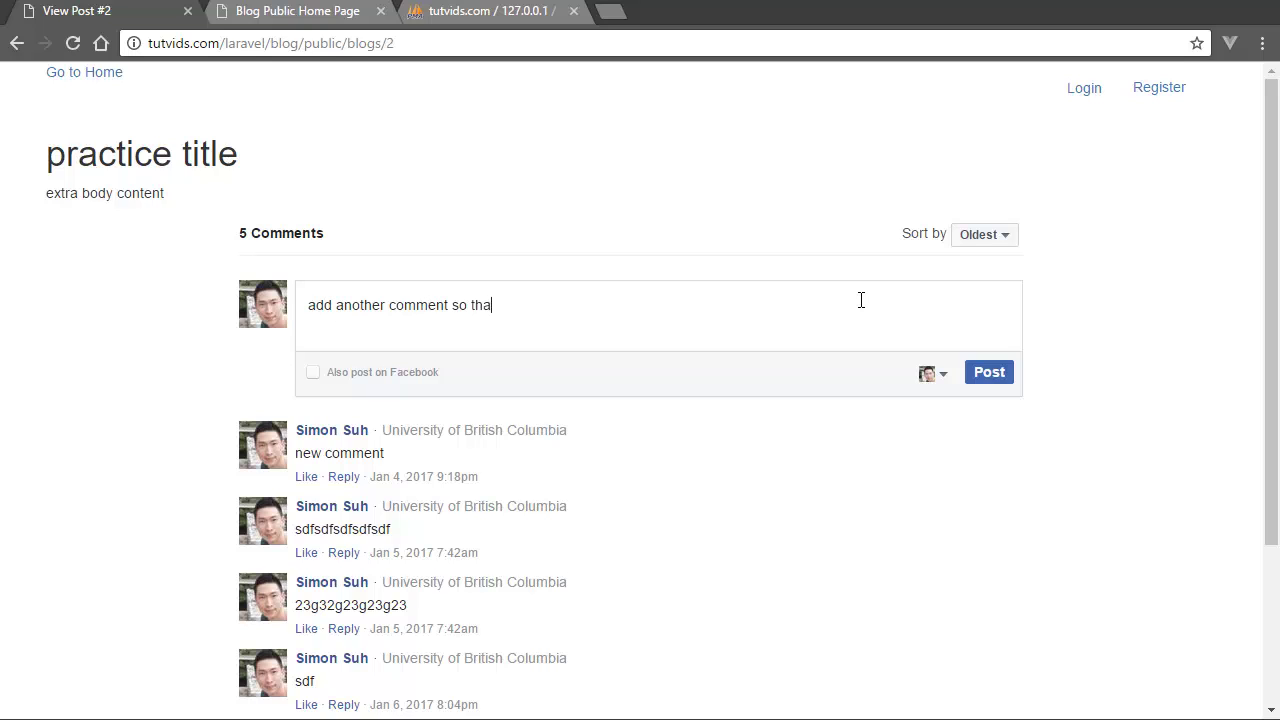
text(t there are six)
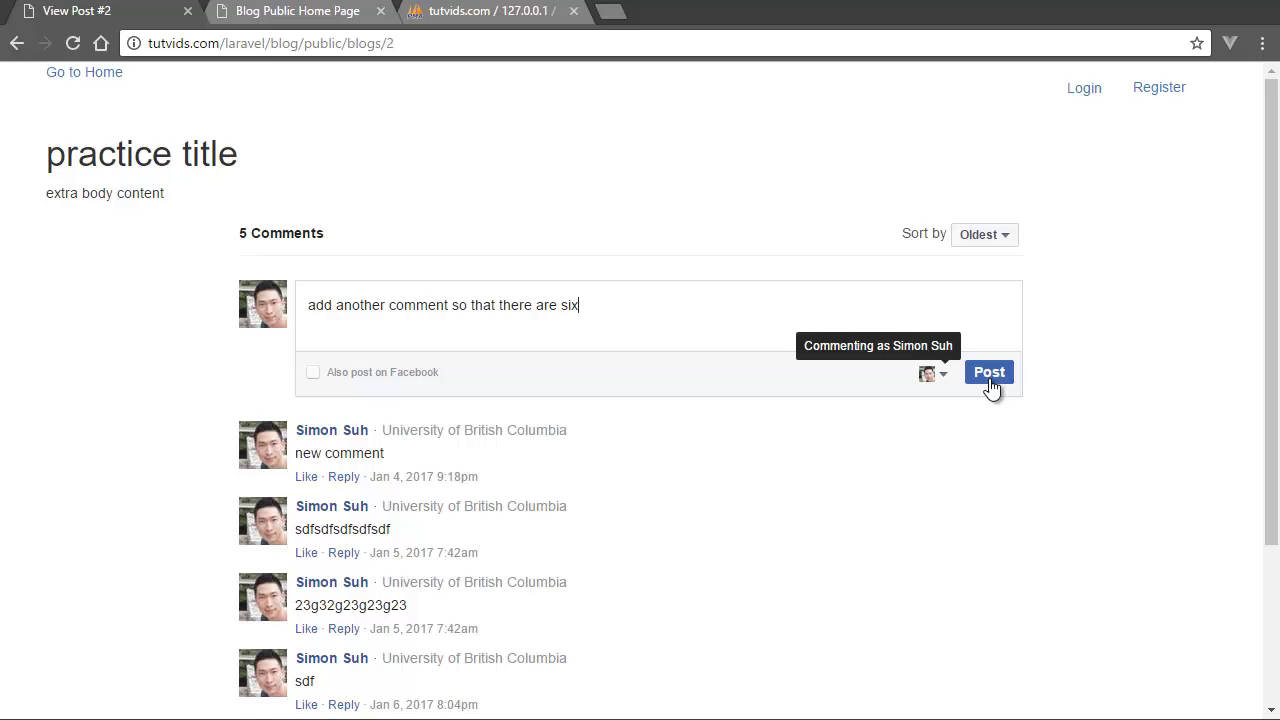
click(991, 379)
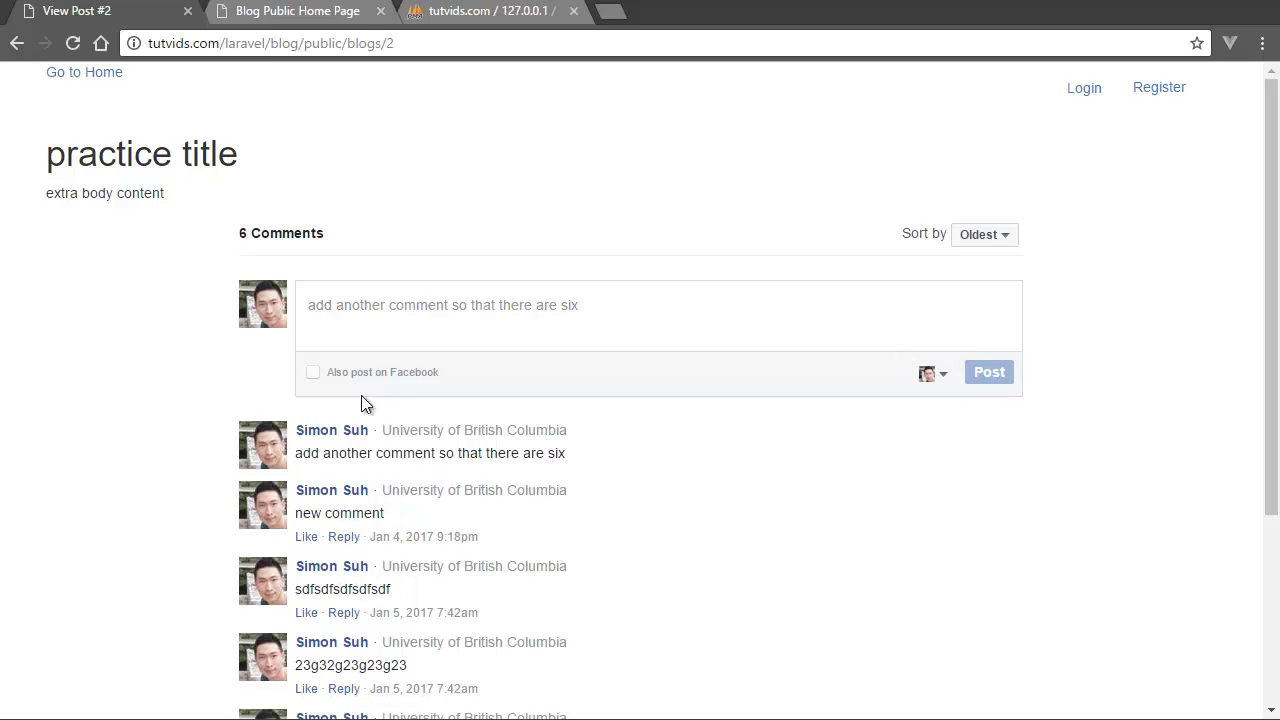
- Return to the blog home page and check the comment count of the first post on page 3
click(87, 72)
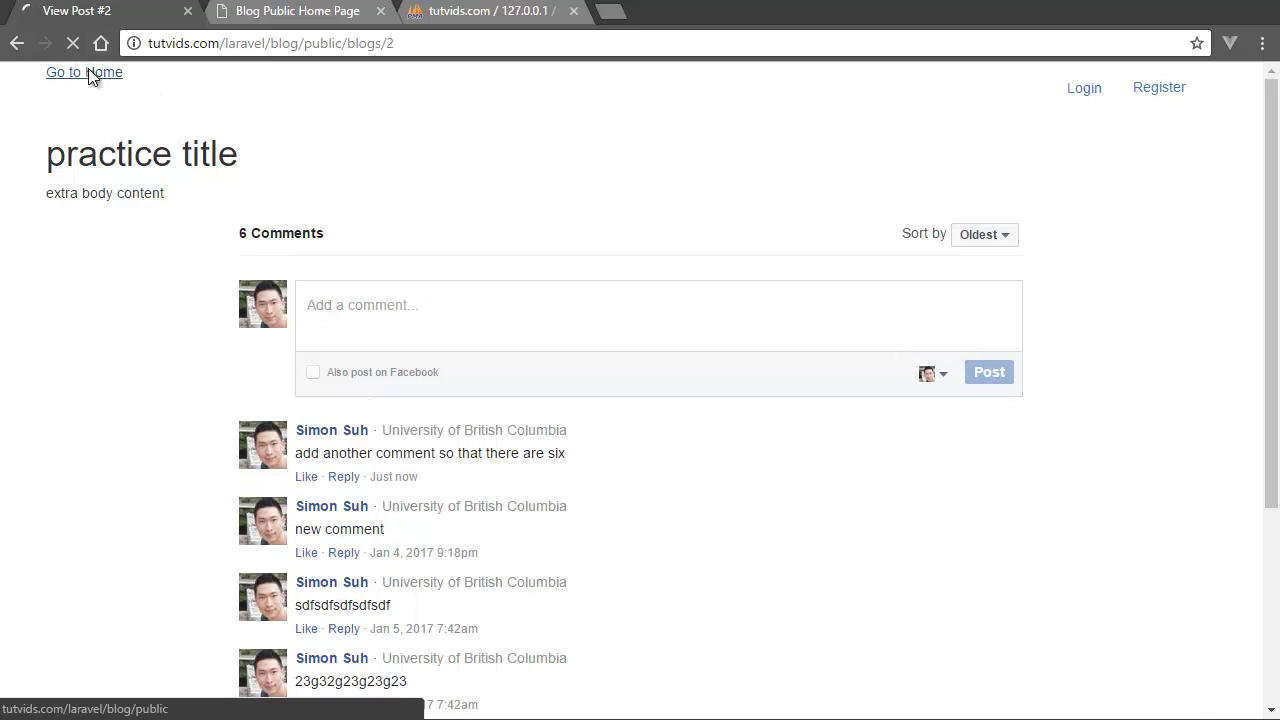
scroll(270, 376, down, 20)
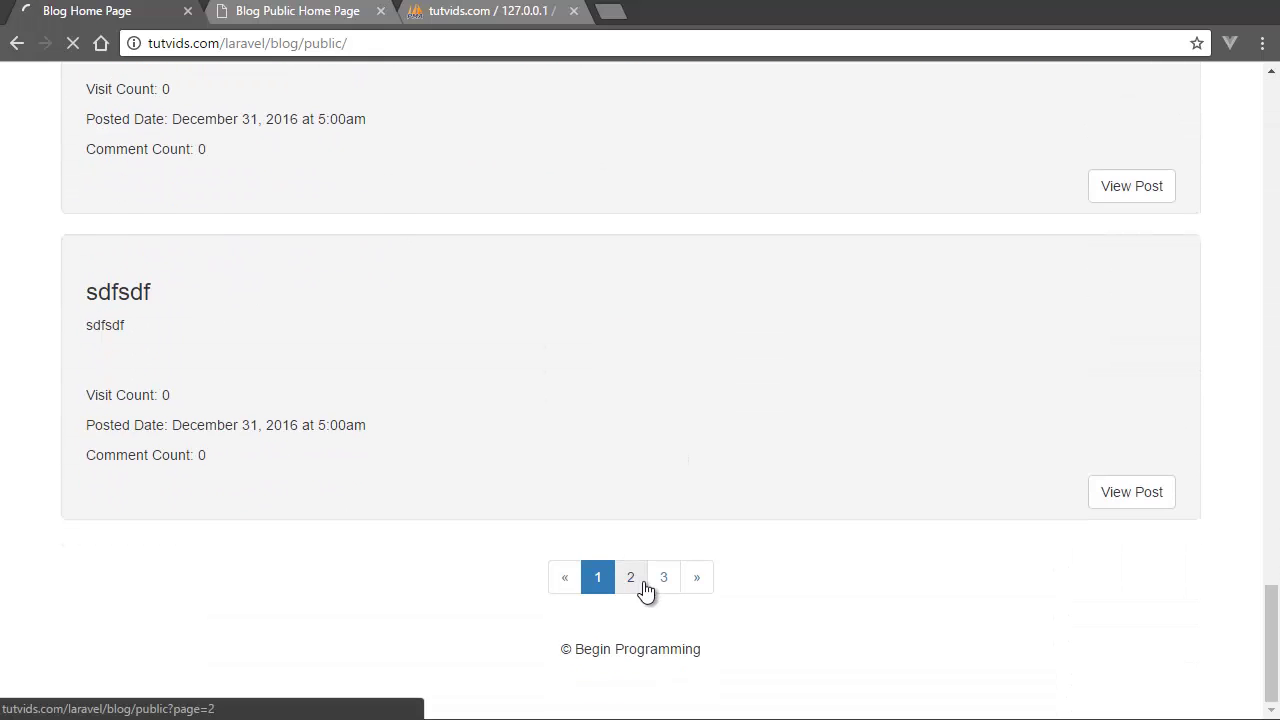
click(631, 577)
scroll(657, 548, down, 4)
scroll(640, 520, down, 10)
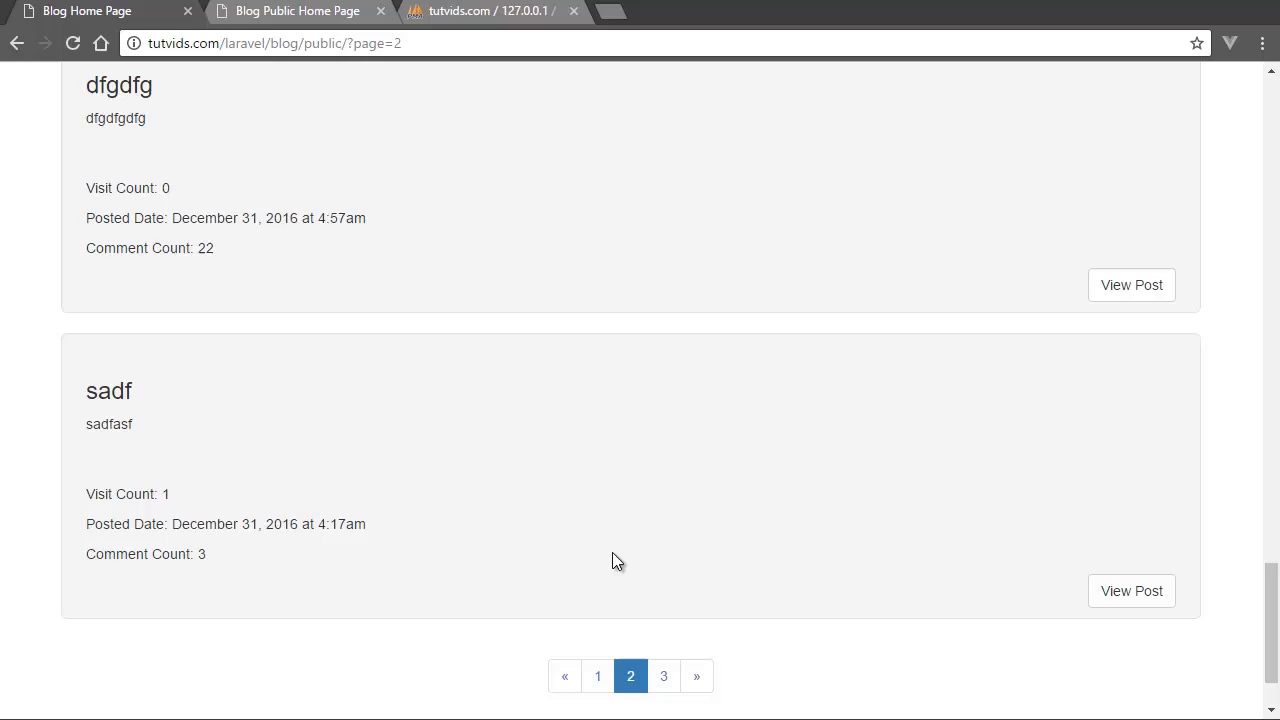
click(666, 590)
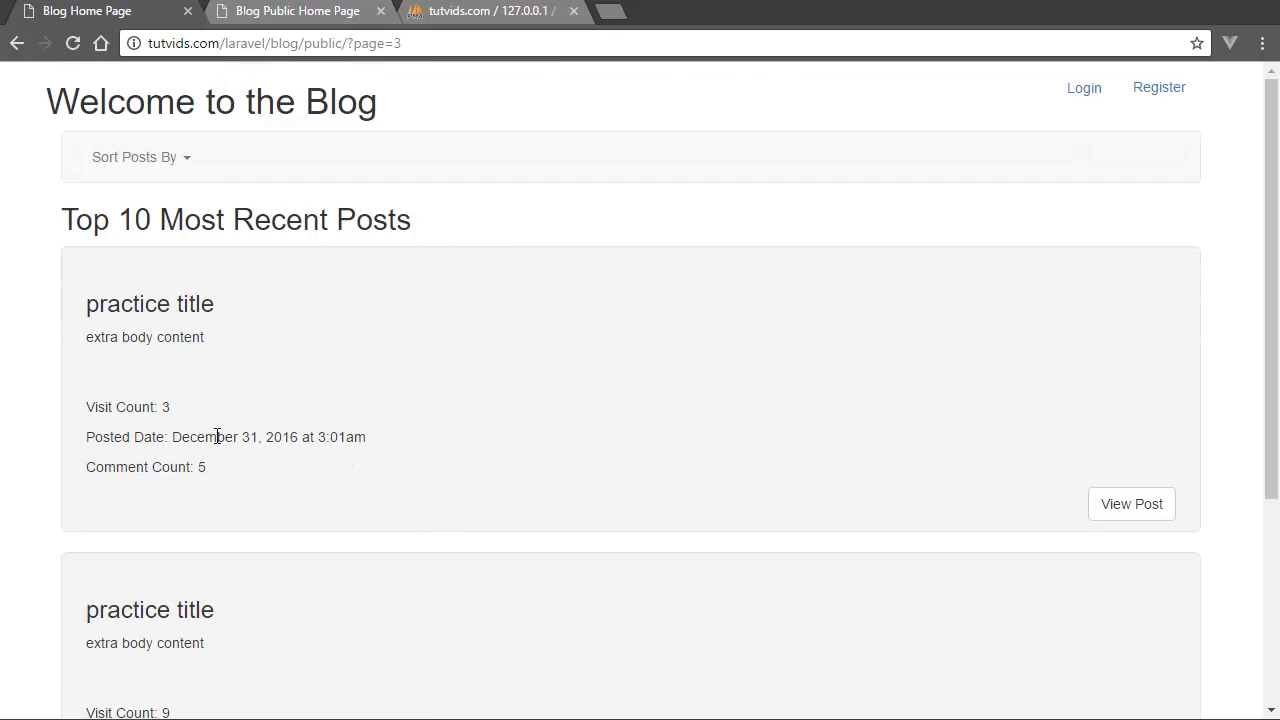
drag(183, 466, 289, 474)
click(391, 490)
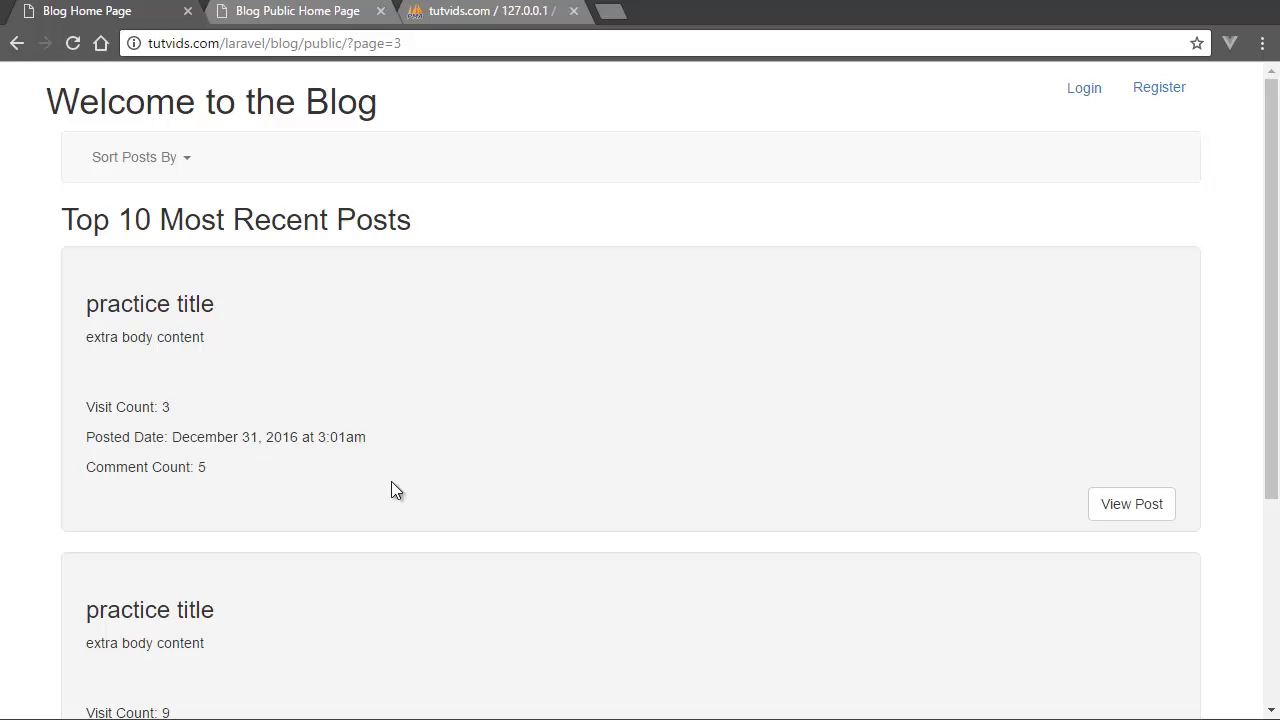
- Open the first post on page 3 in a separate browser tab and reload it
middle_click(1141, 510)
click(337, 15)
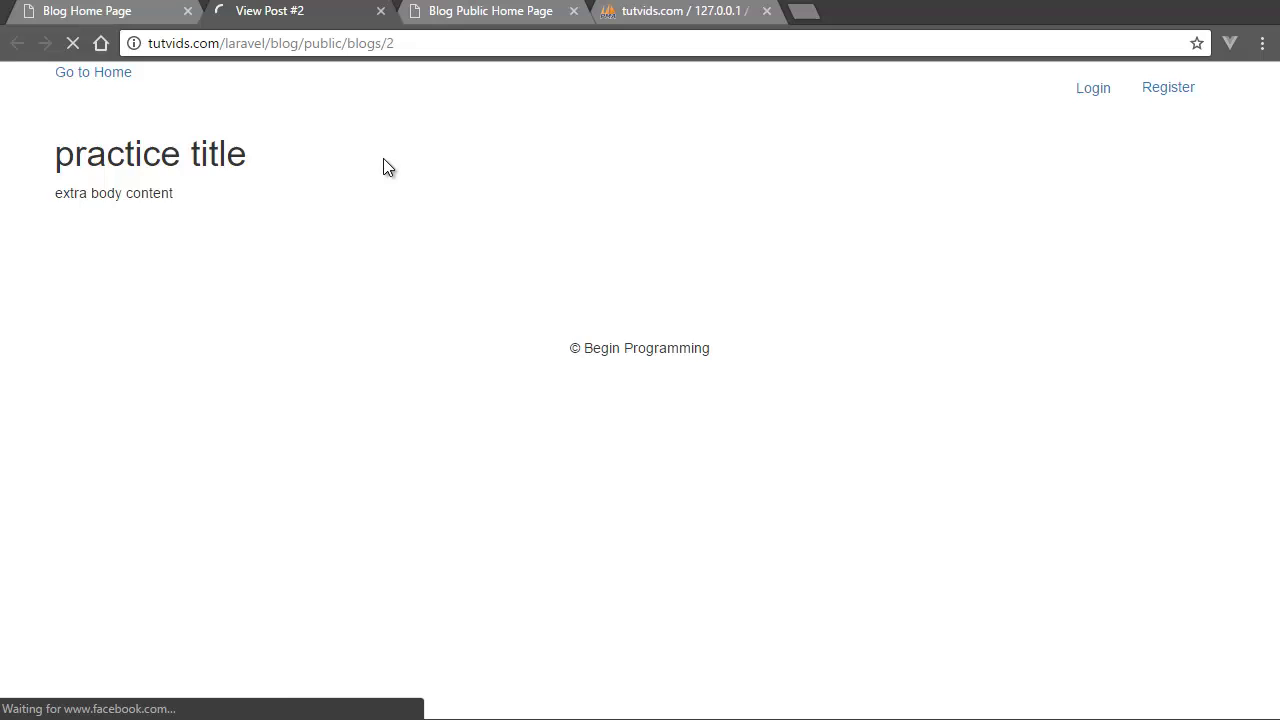
key(F5)
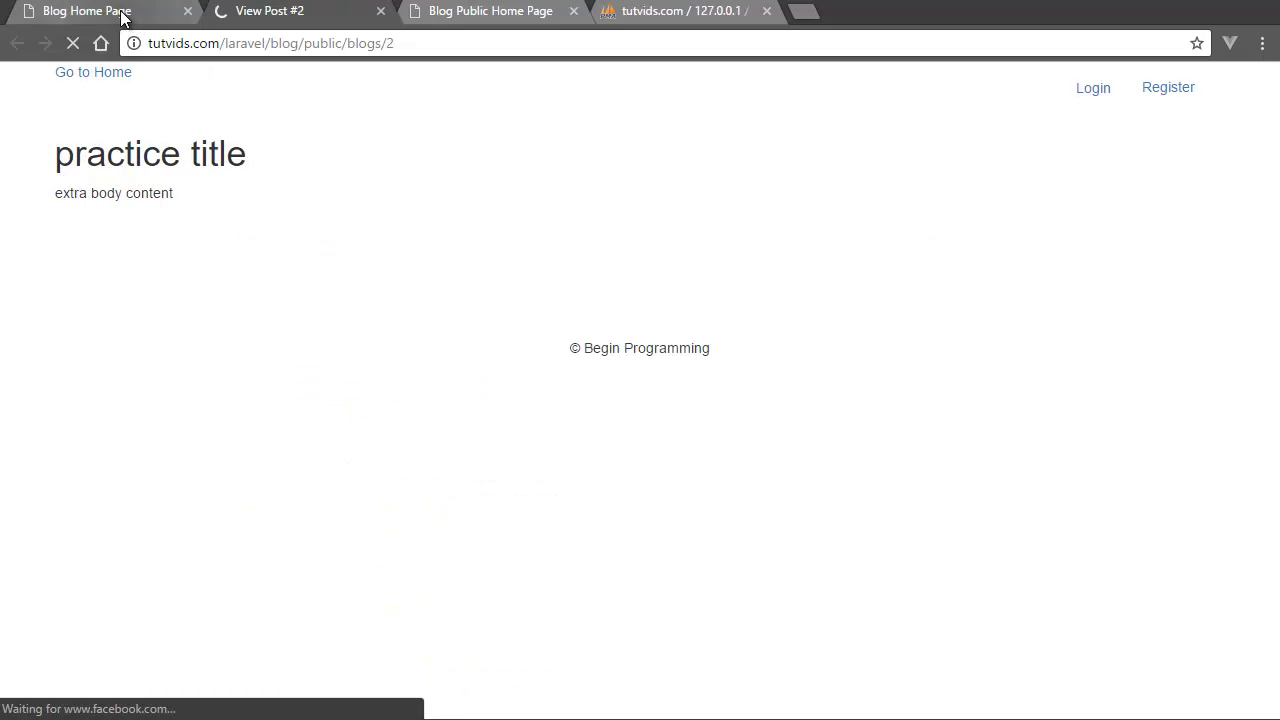
- Reload page 3 of the post list and compare the first post's counts with the comment total on its own page
click(120, 12)
key(F5)
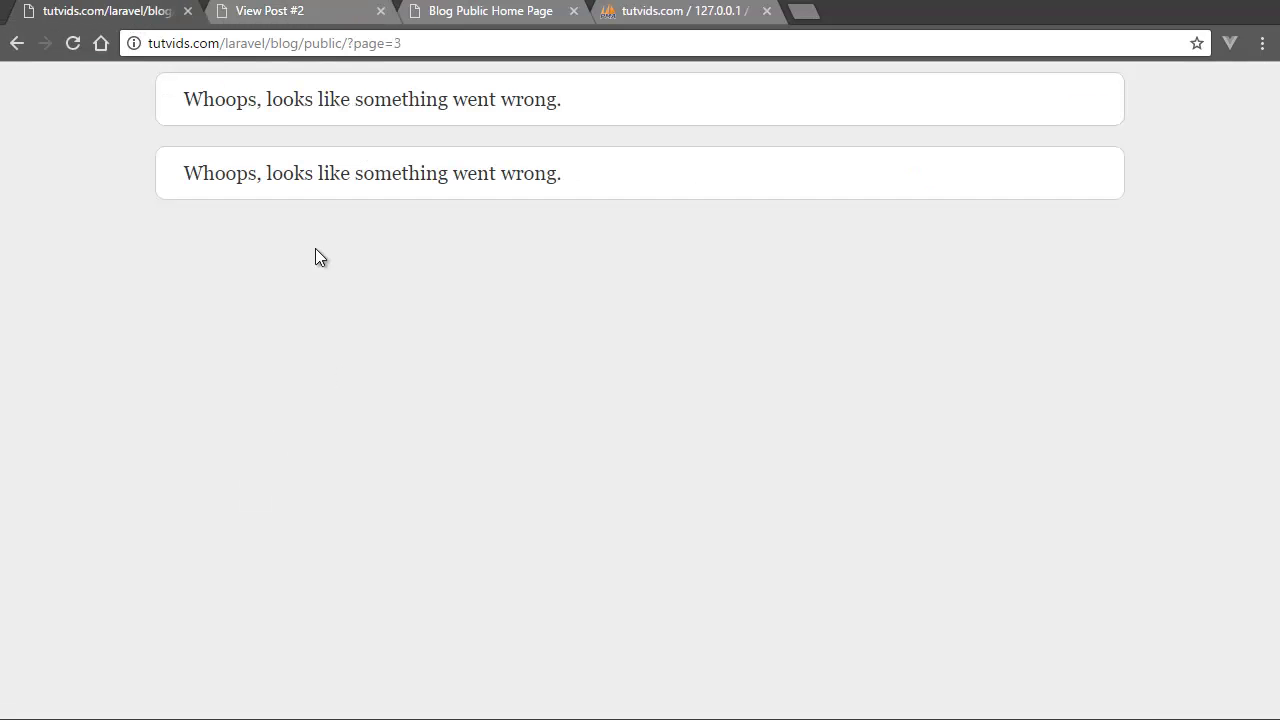
click(17, 44)
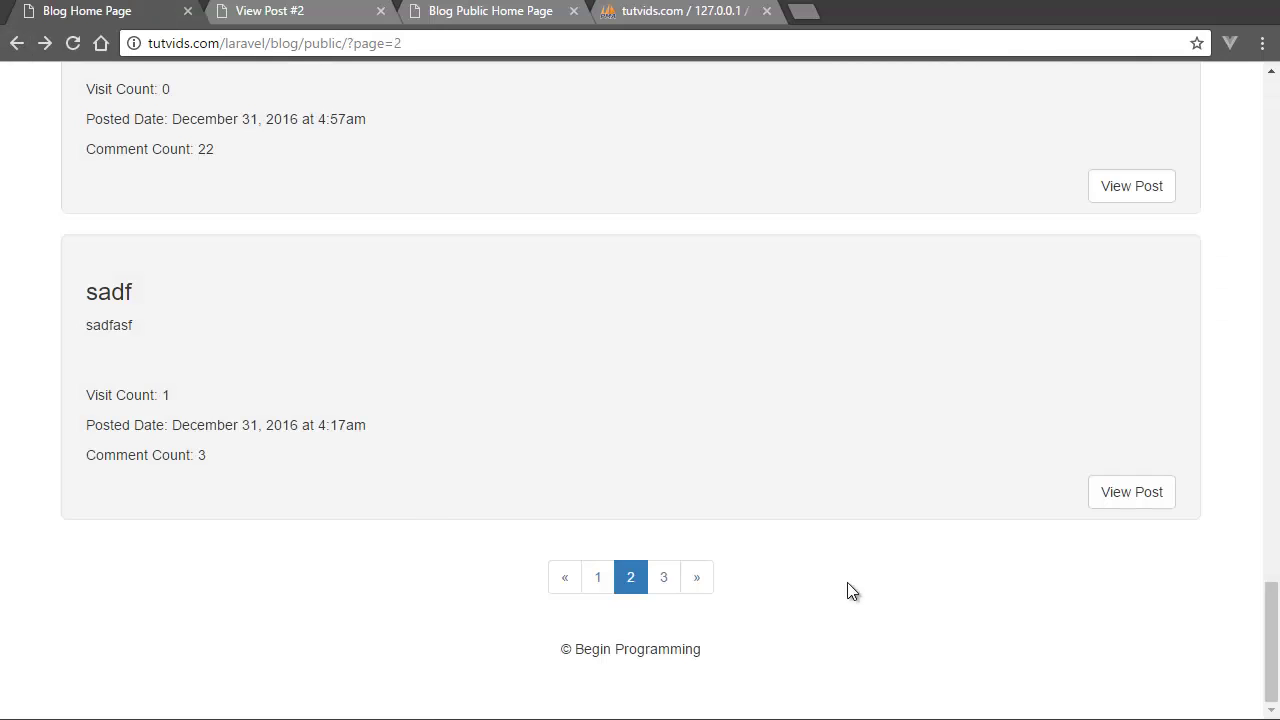
click(664, 577)
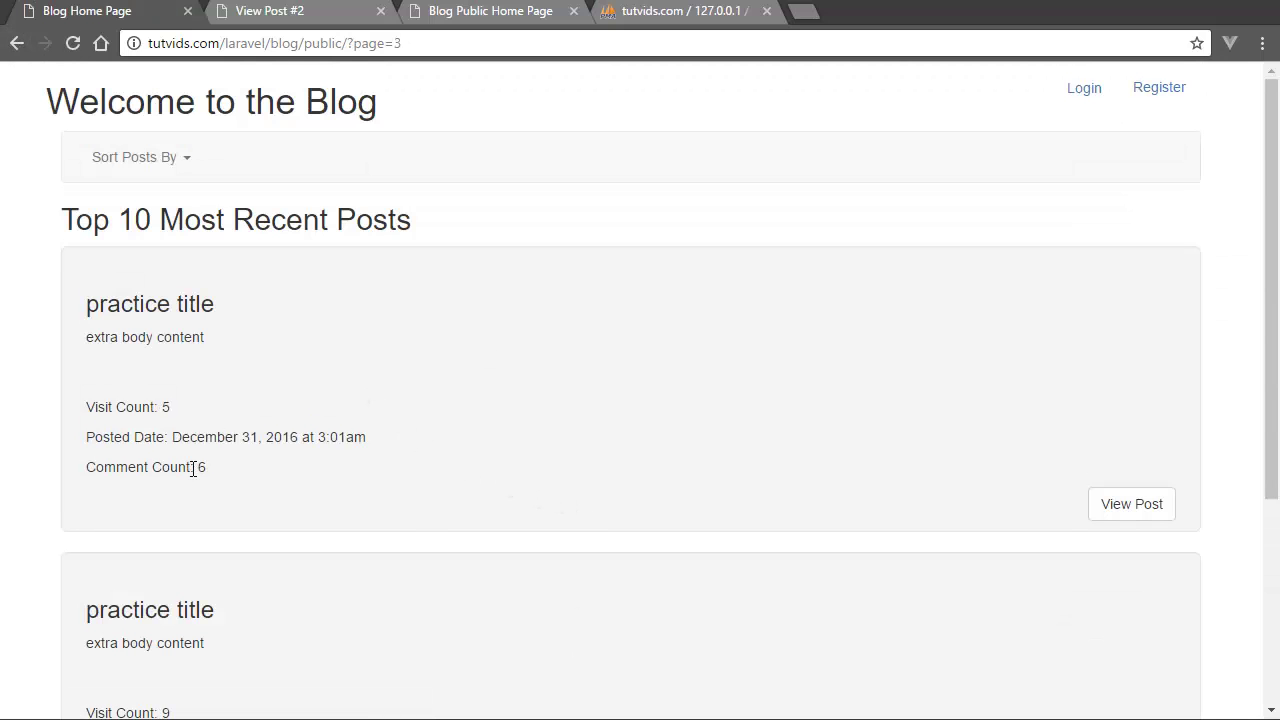
drag(193, 467, 232, 474)
drag(171, 407, 158, 410)
click(322, 13)
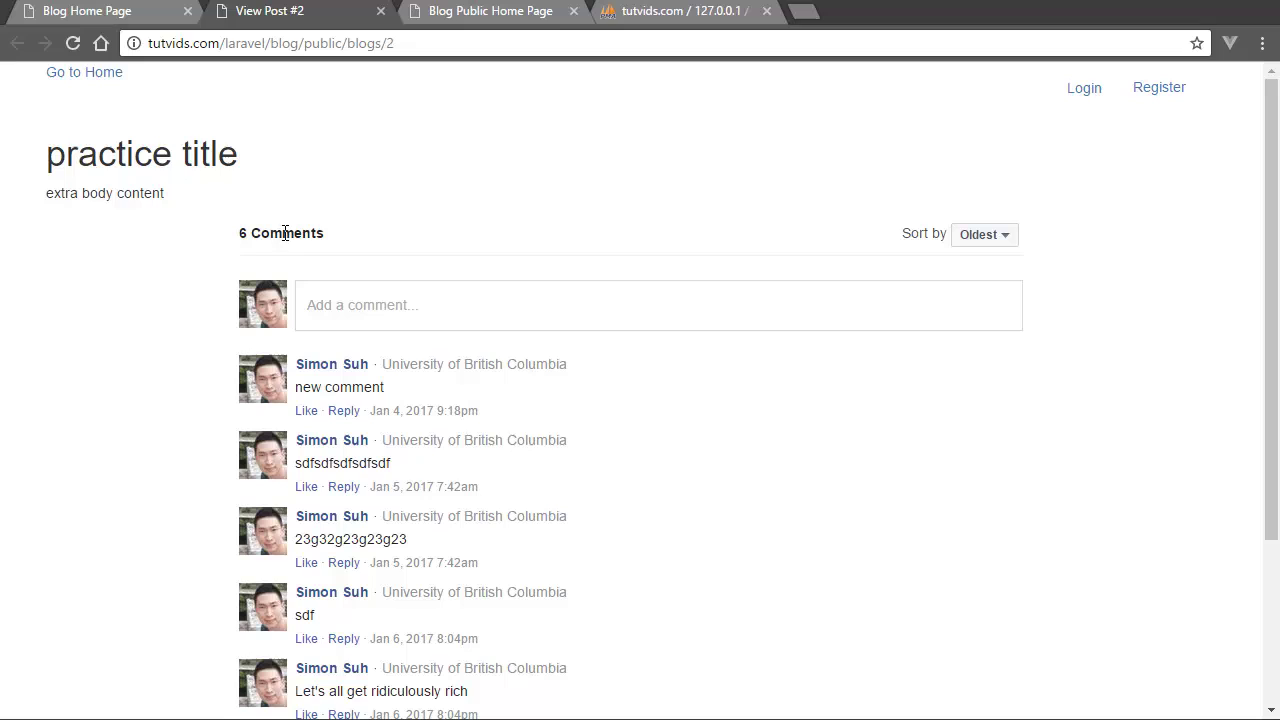
drag(264, 228, 225, 237)
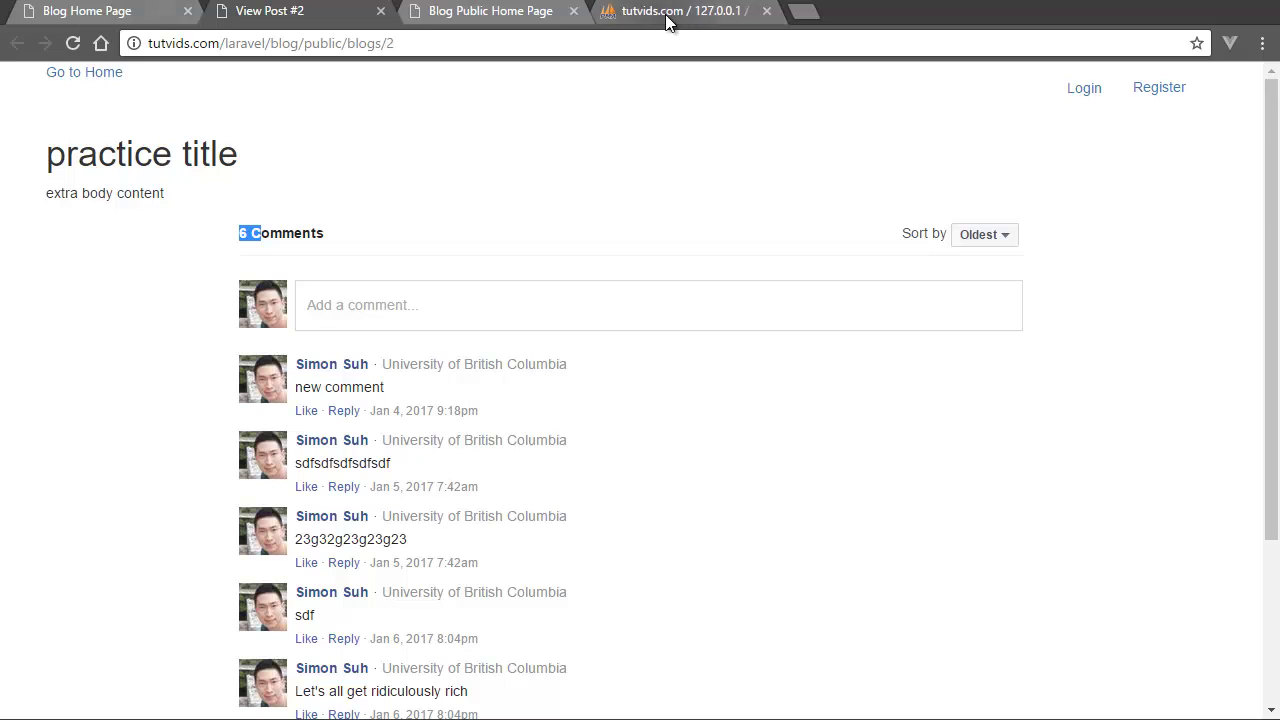
- Switch to phpMyAdmin, reload the blogs table and examine the record with id 2
drag(665, 14, 455, 12)
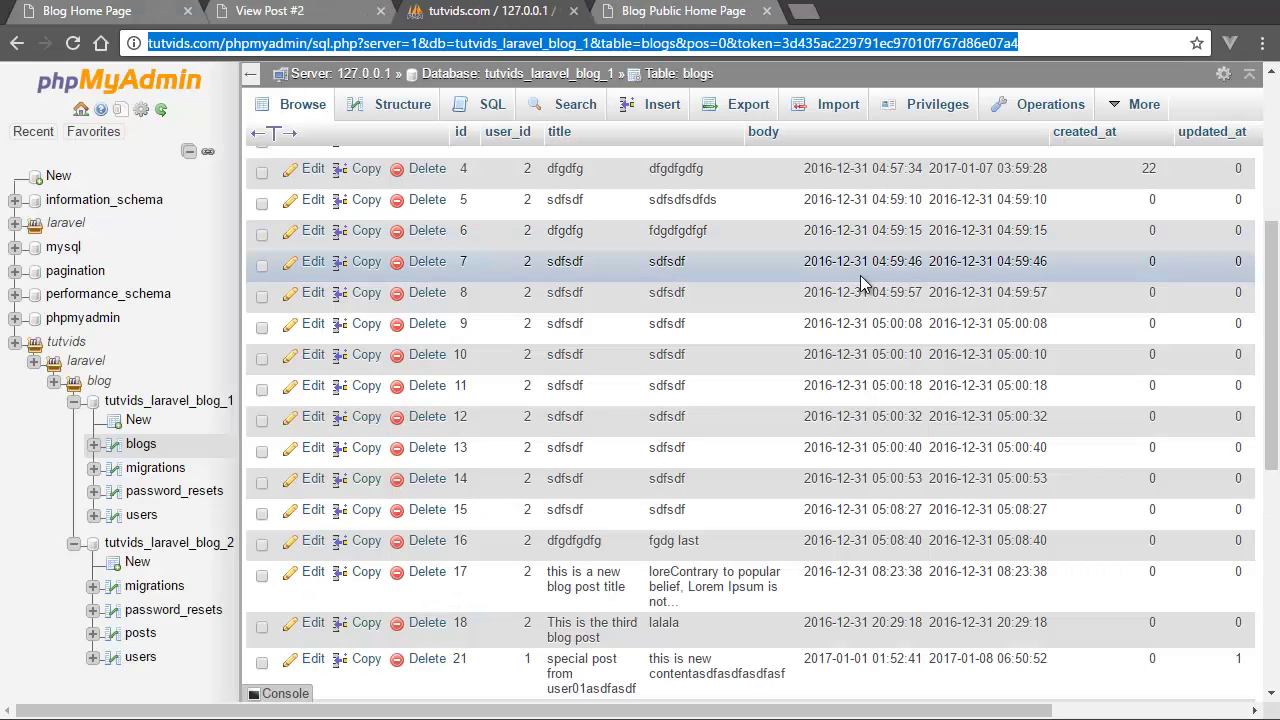
scroll(918, 300, up, 3)
key(Return)
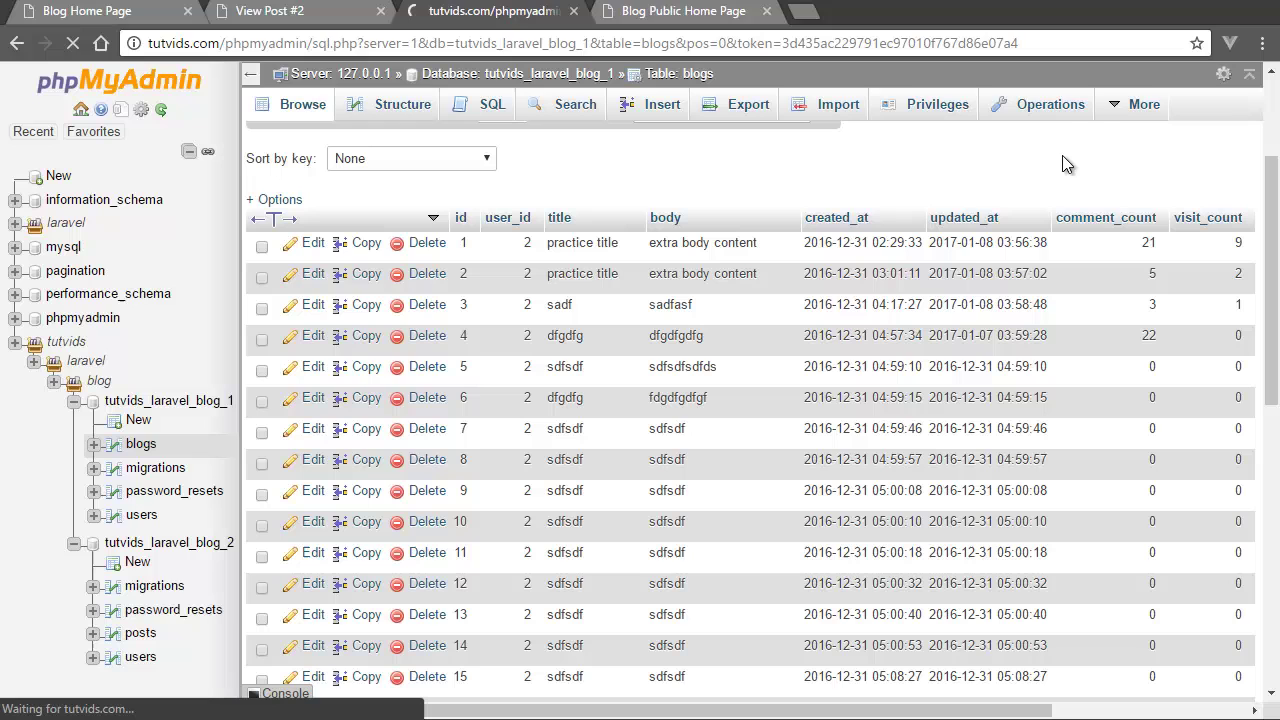
scroll(1110, 250, down, 6)
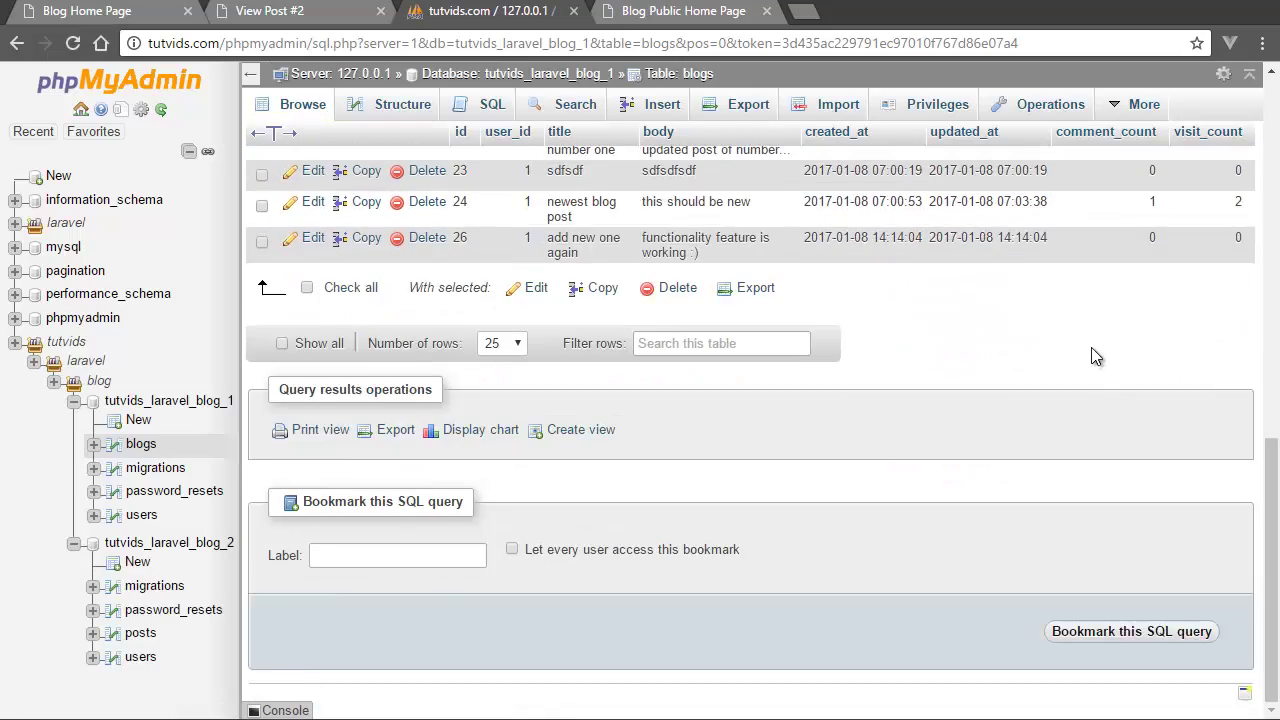
scroll(1109, 344, up, 4)
scroll(1111, 343, down, 3)
scroll(1111, 343, up, 8)
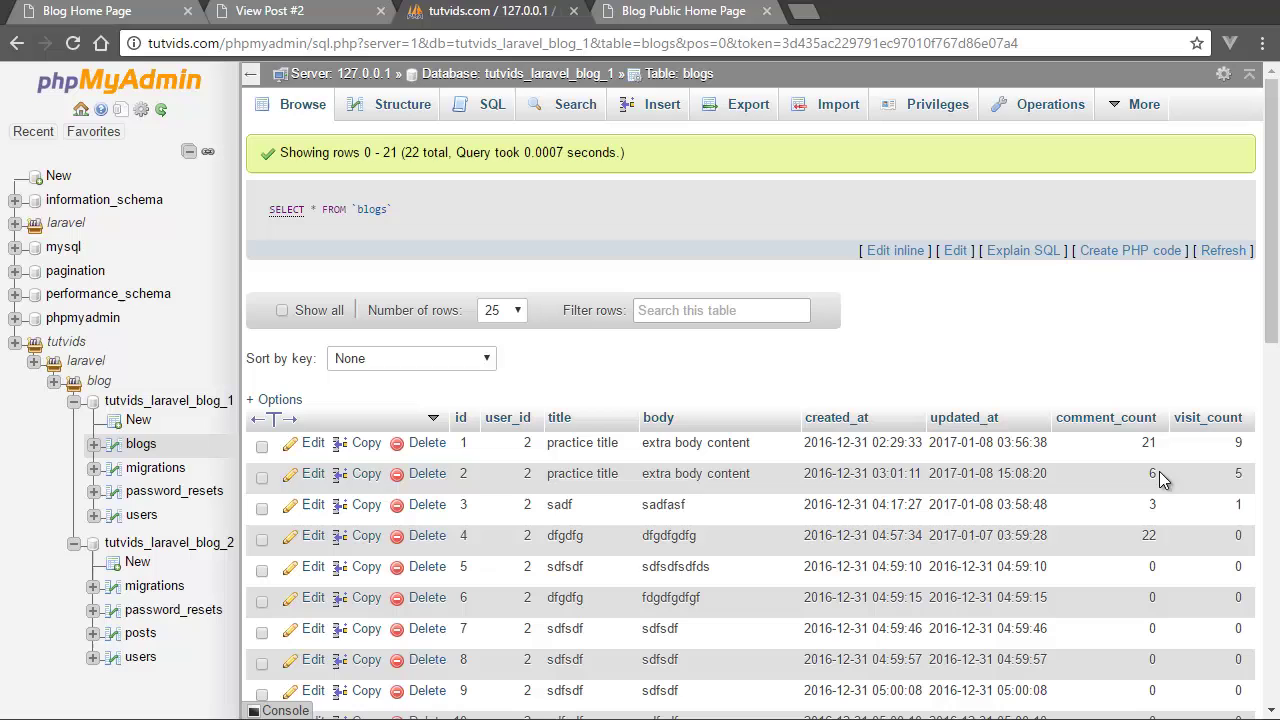
drag(1016, 473, 509, 488)
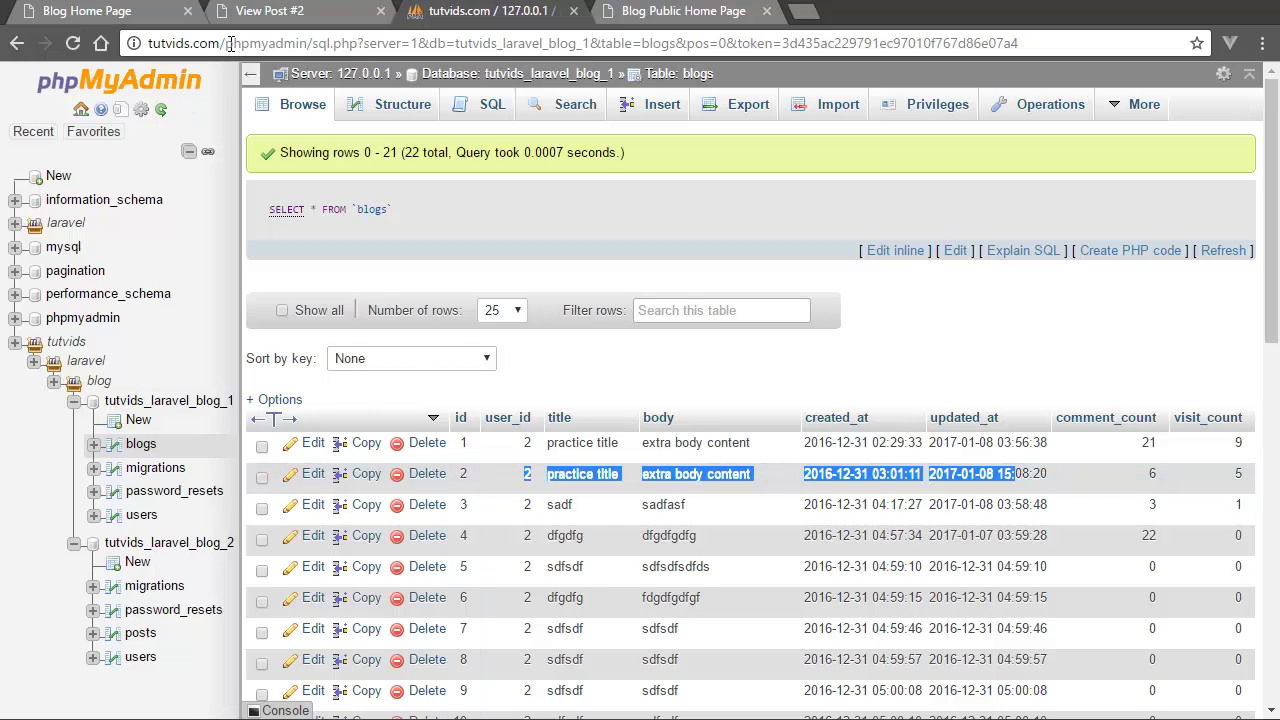
- Compare the post page's body text with the id 2 record in the blogs table and inspect its comment_count and visit_count
click(268, 12)
double_click(131, 195)
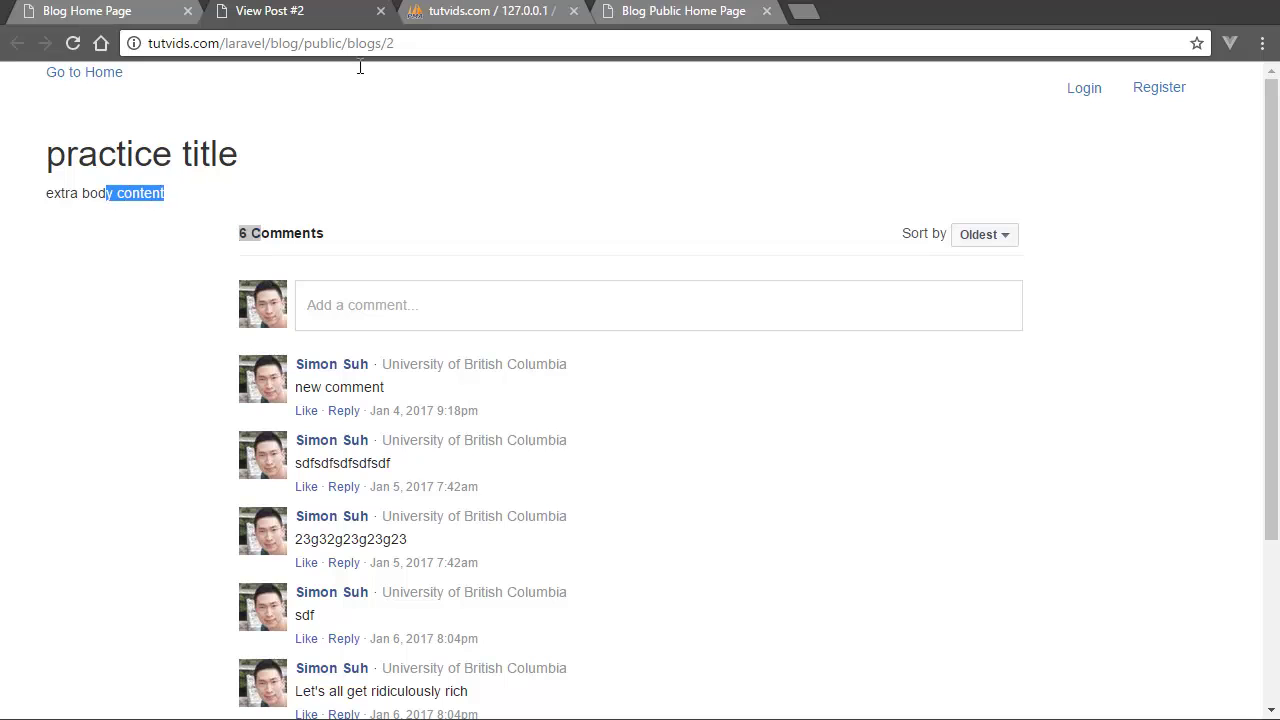
click(470, 11)
drag(676, 474, 790, 445)
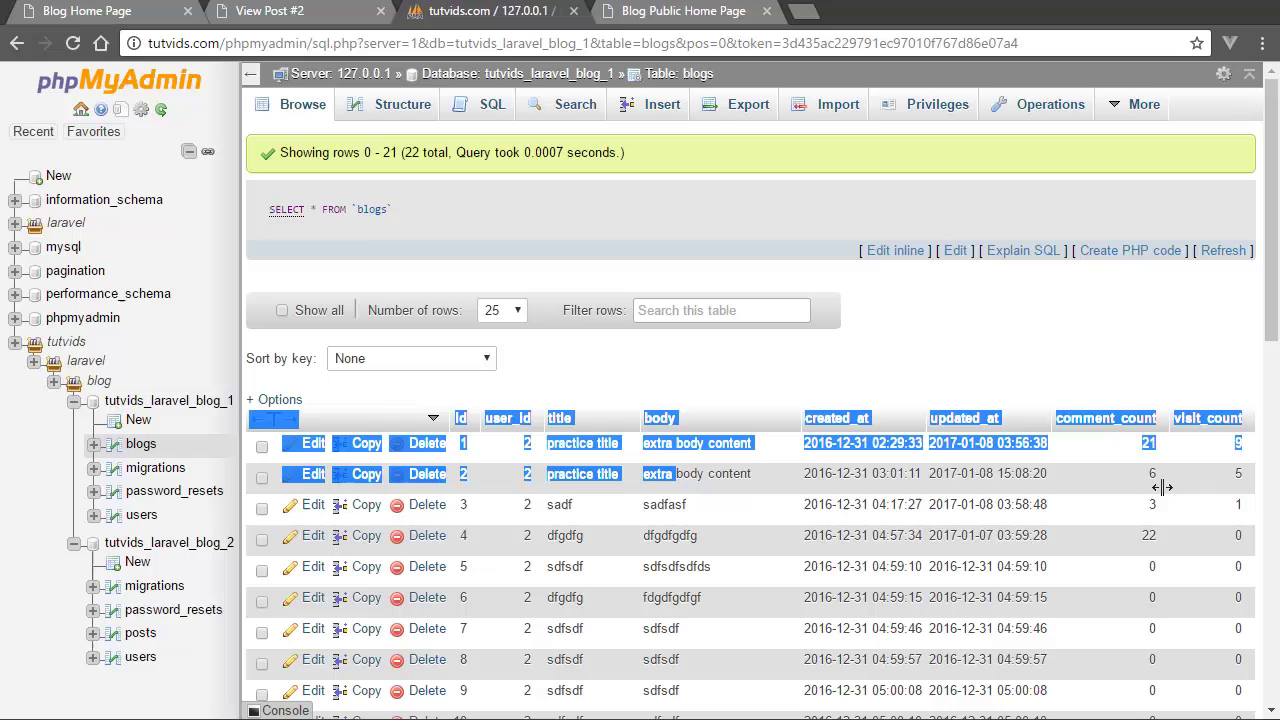
click(1144, 479)
drag(1145, 480, 1200, 705)
click(1191, 467)
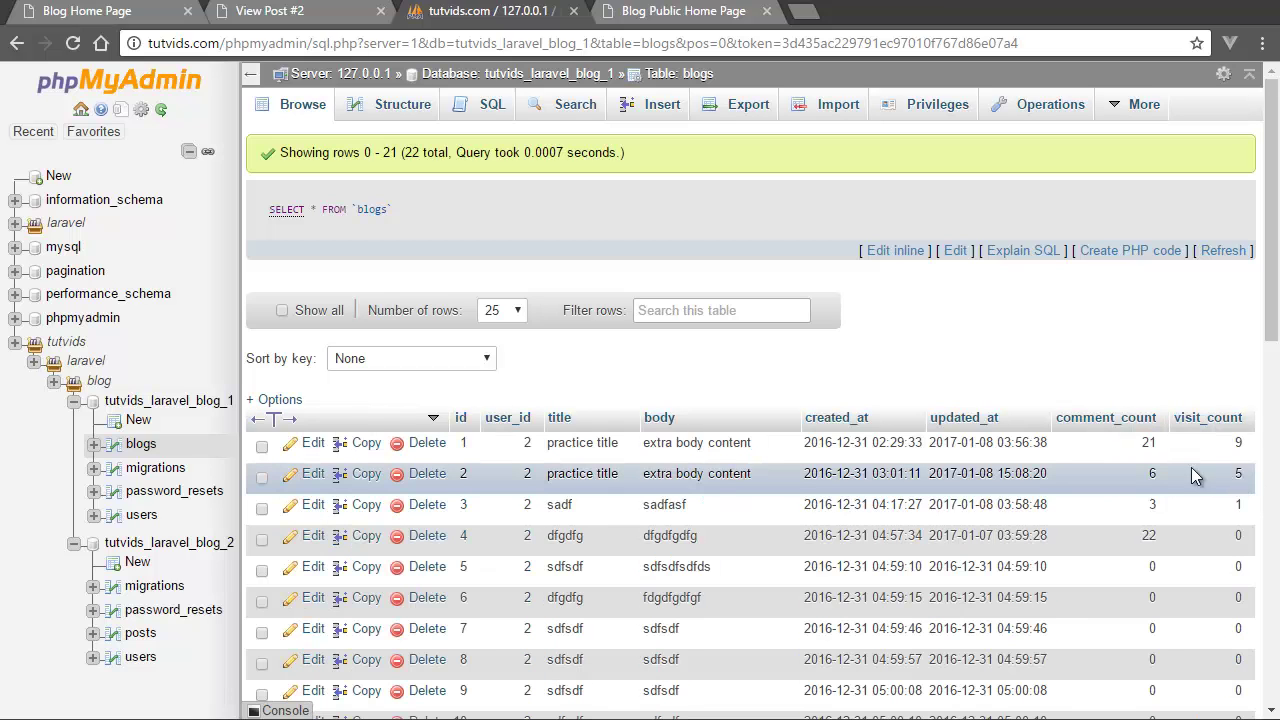
- Reload the post page, then refresh the blogs table in phpMyAdmin to check the visit_count of the id 2 record
click(298, 12)
key(F5)
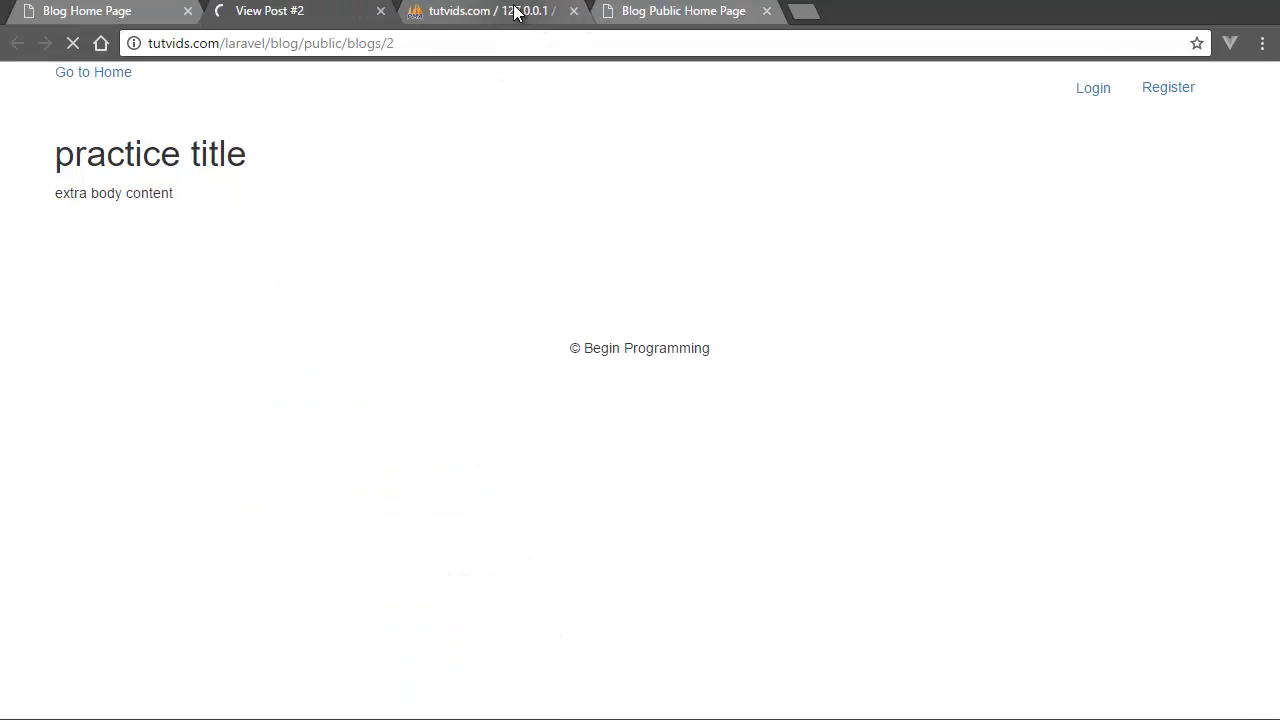
click(516, 12)
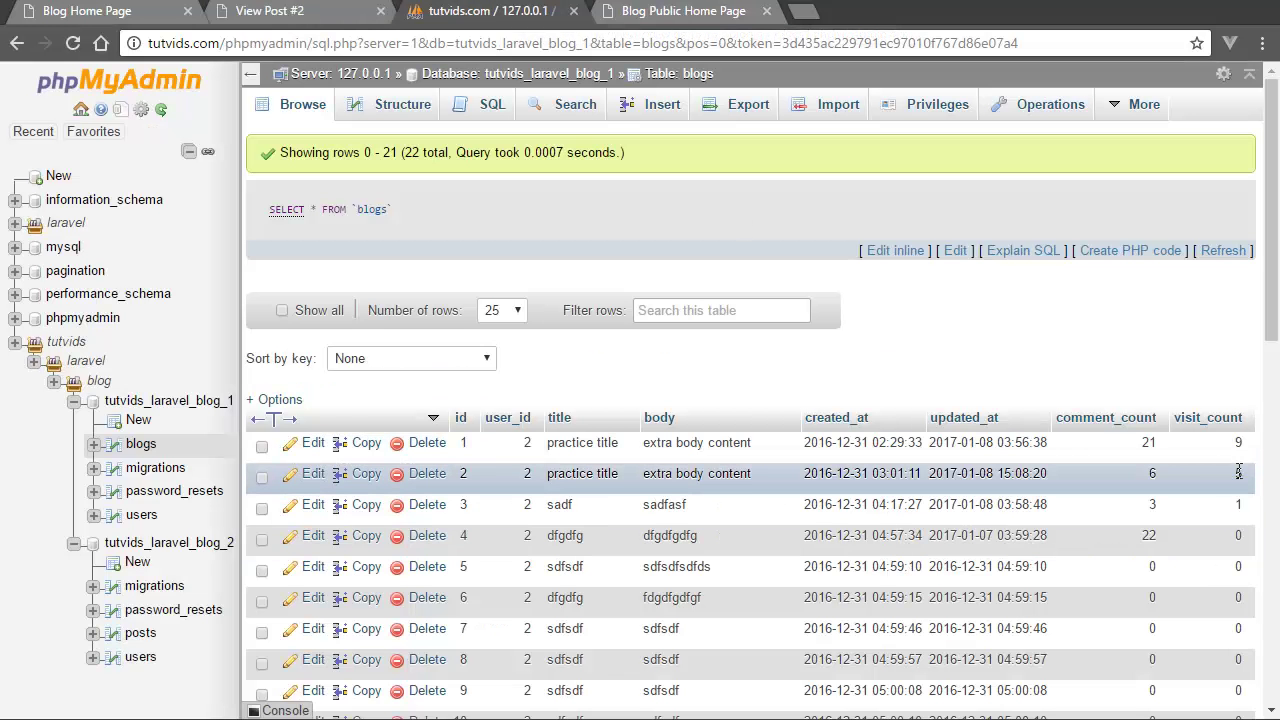
key(F5)
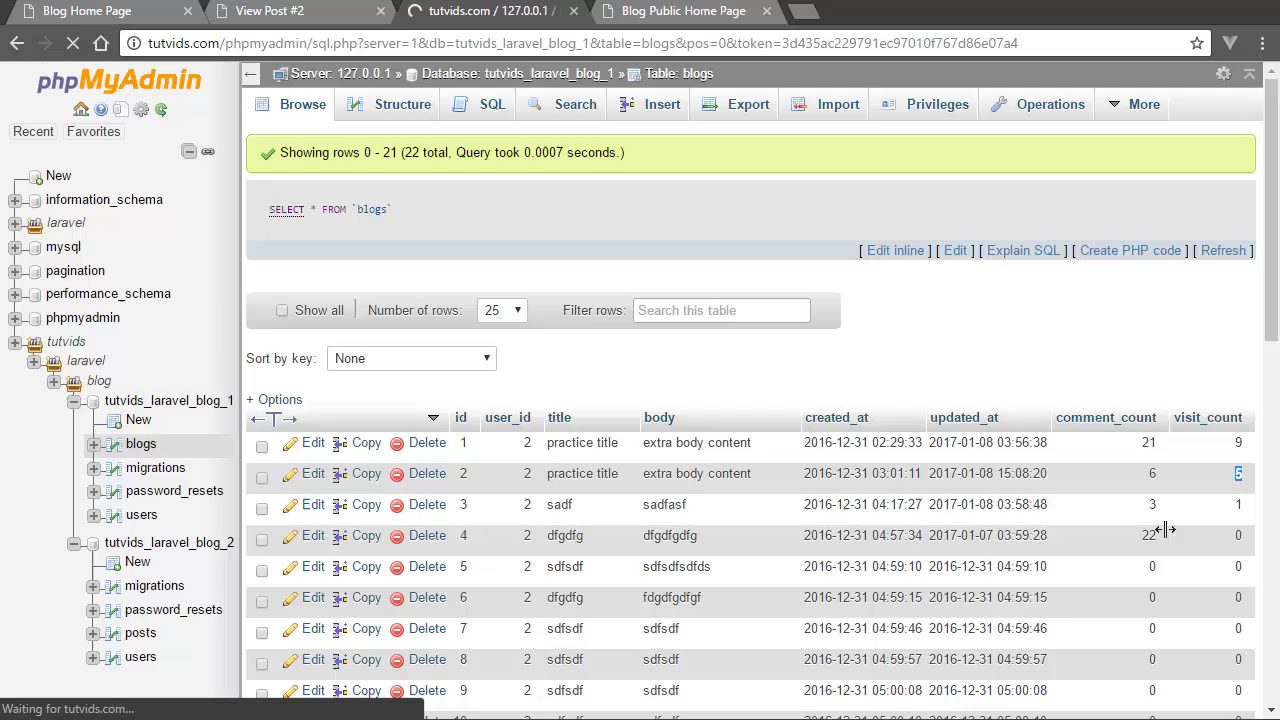
- Inspect the id 2 record's counts in the blogs table, then return from the post page to the blog home page
double_click(1230, 474)
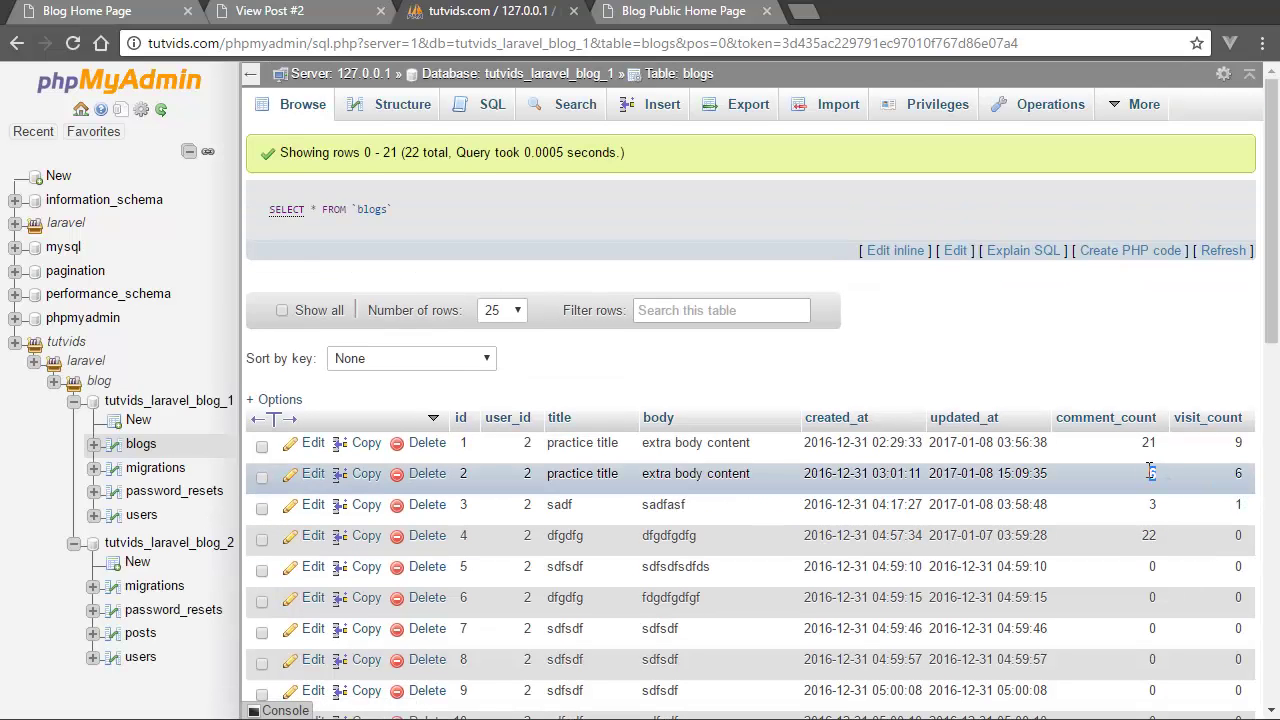
click(304, 12)
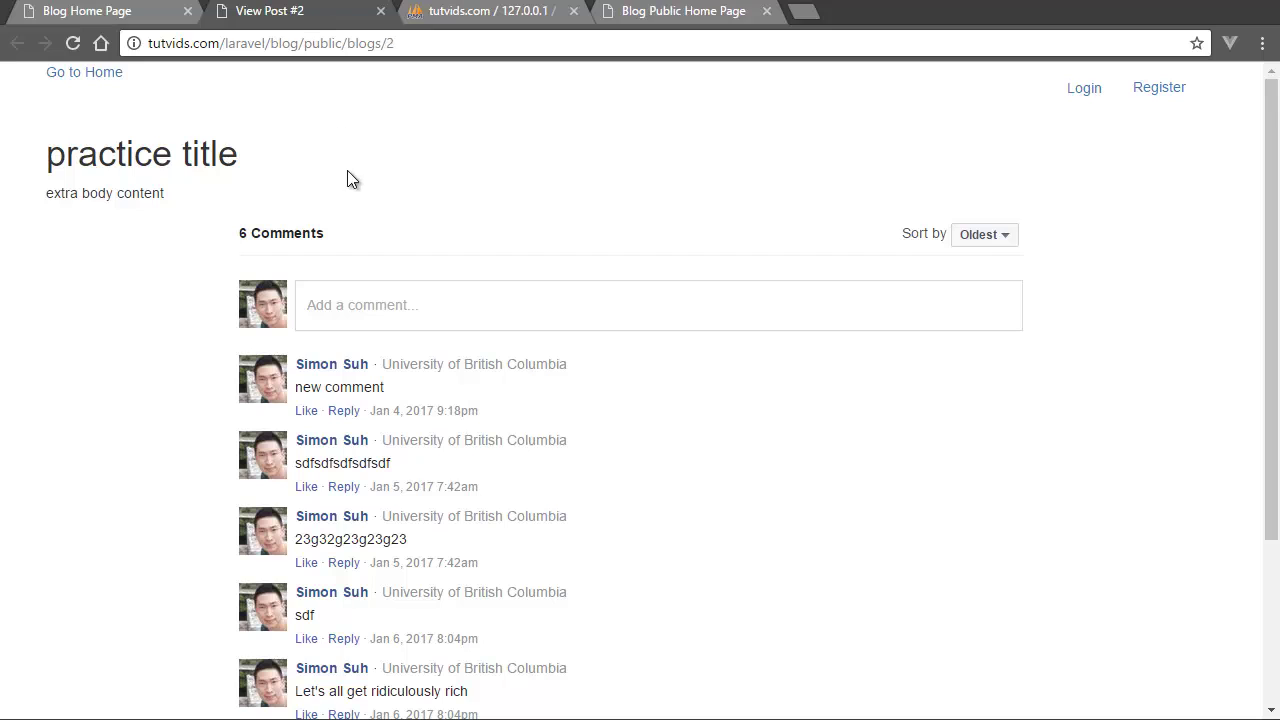
click(92, 73)
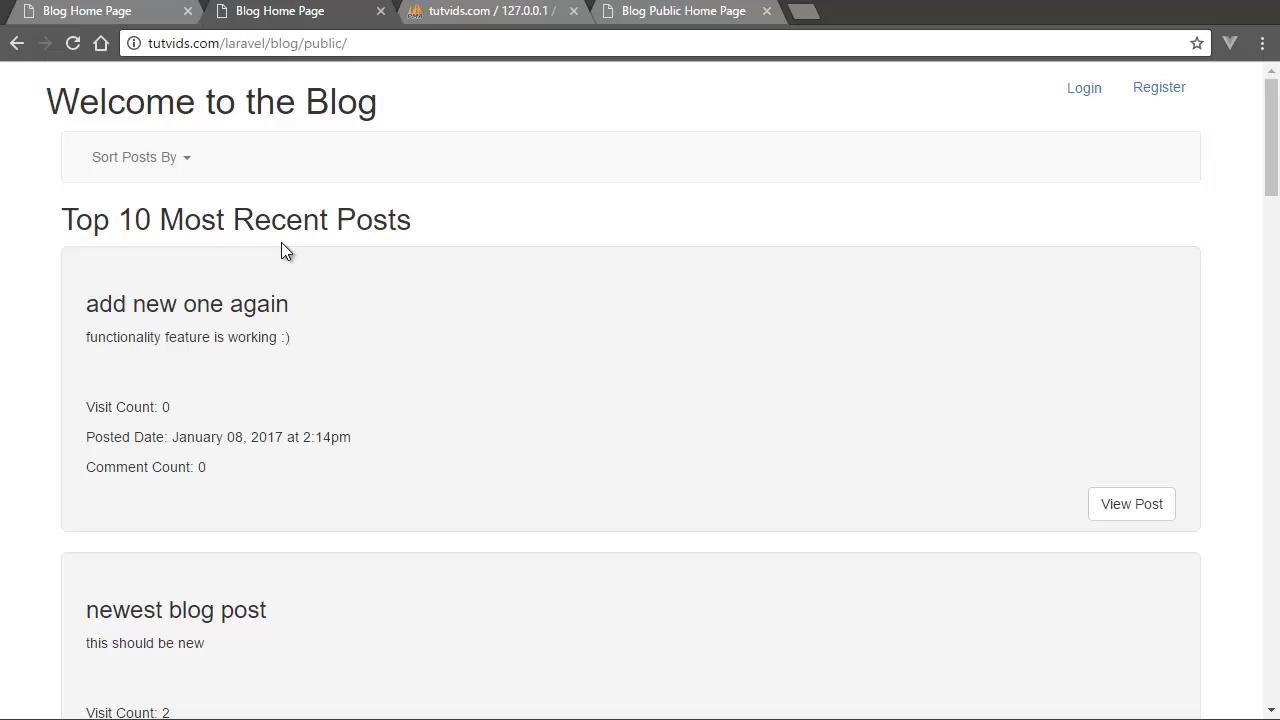
drag(244, 307, 263, 392)
click(272, 379)
scroll(278, 341, down, 10)
scroll(502, 310, up, 10)
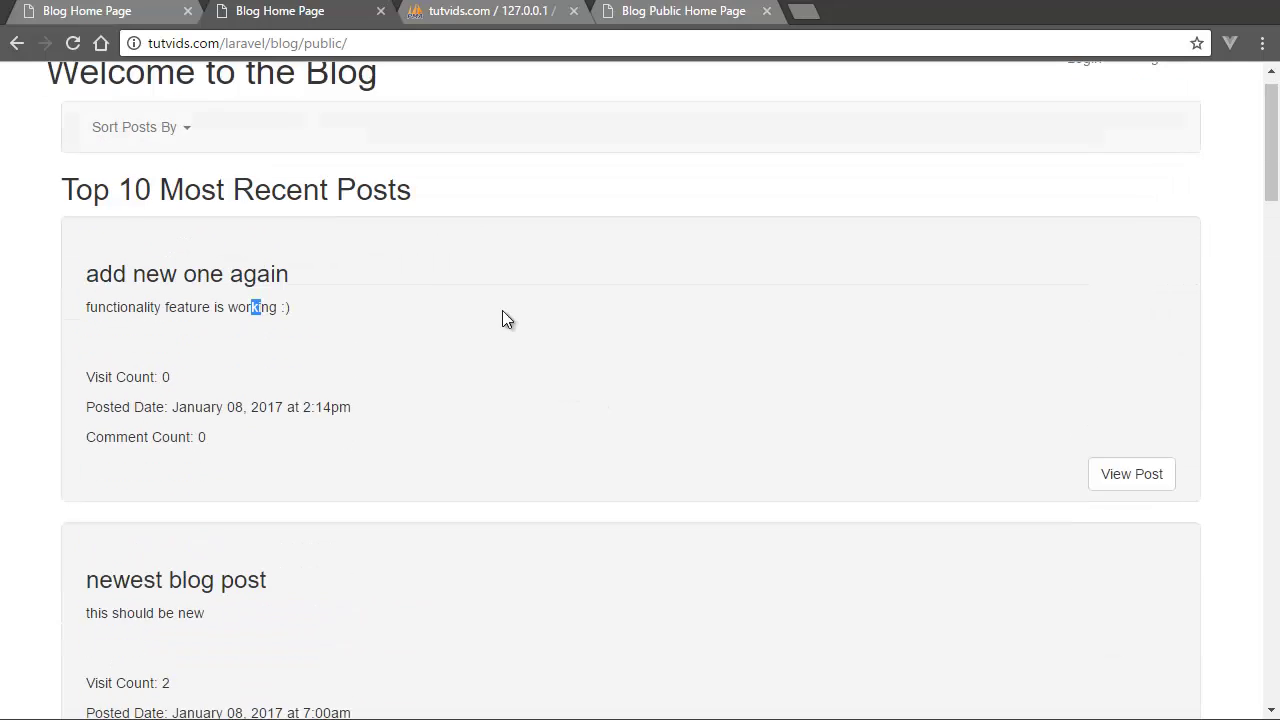
- Sort the posts by Top 10 Most Recent Posts, then by Top 10 Most Commented Posts, and inspect the first post's counts
click(170, 170)
click(171, 201)
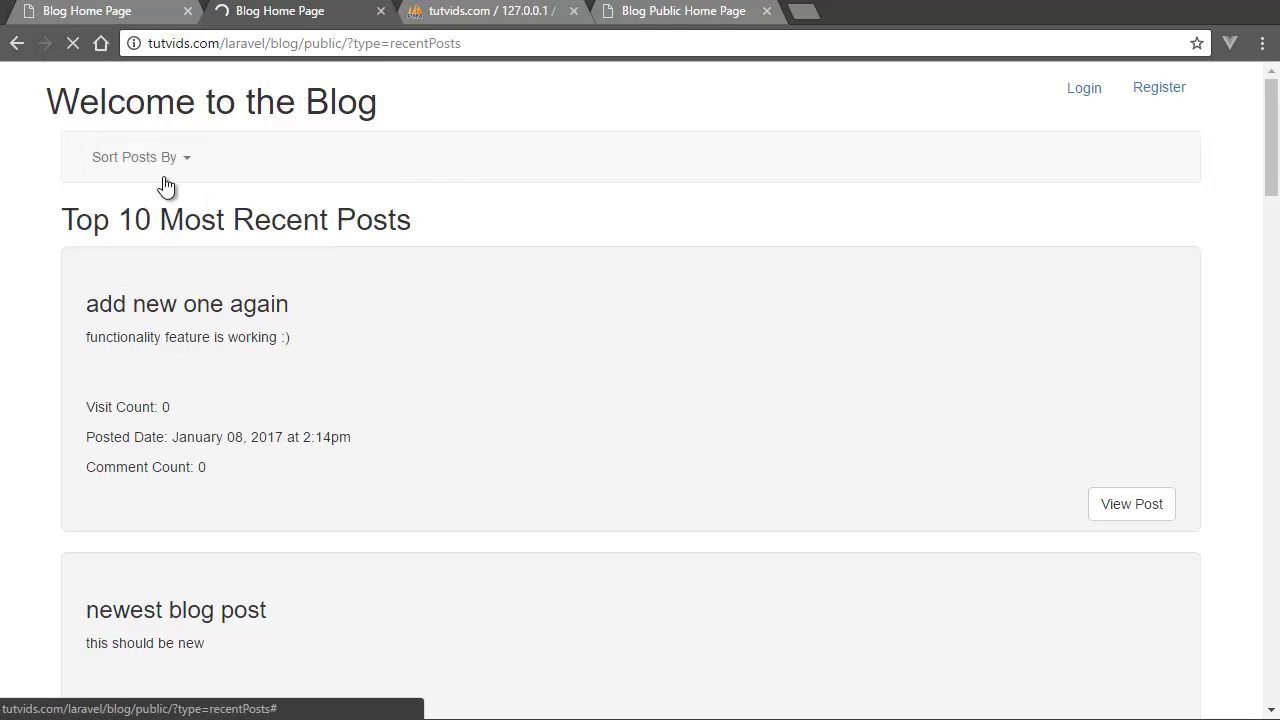
click(163, 164)
click(173, 226)
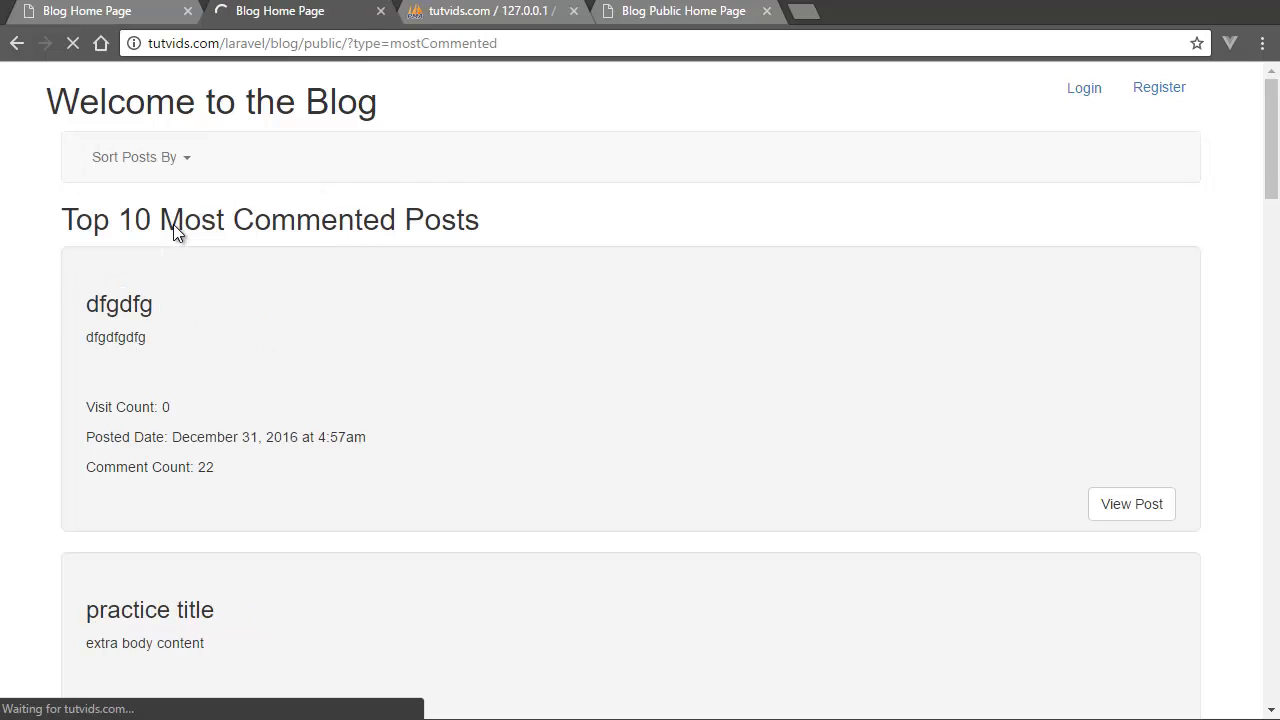
drag(236, 466, 197, 467)
drag(134, 407, 190, 409)
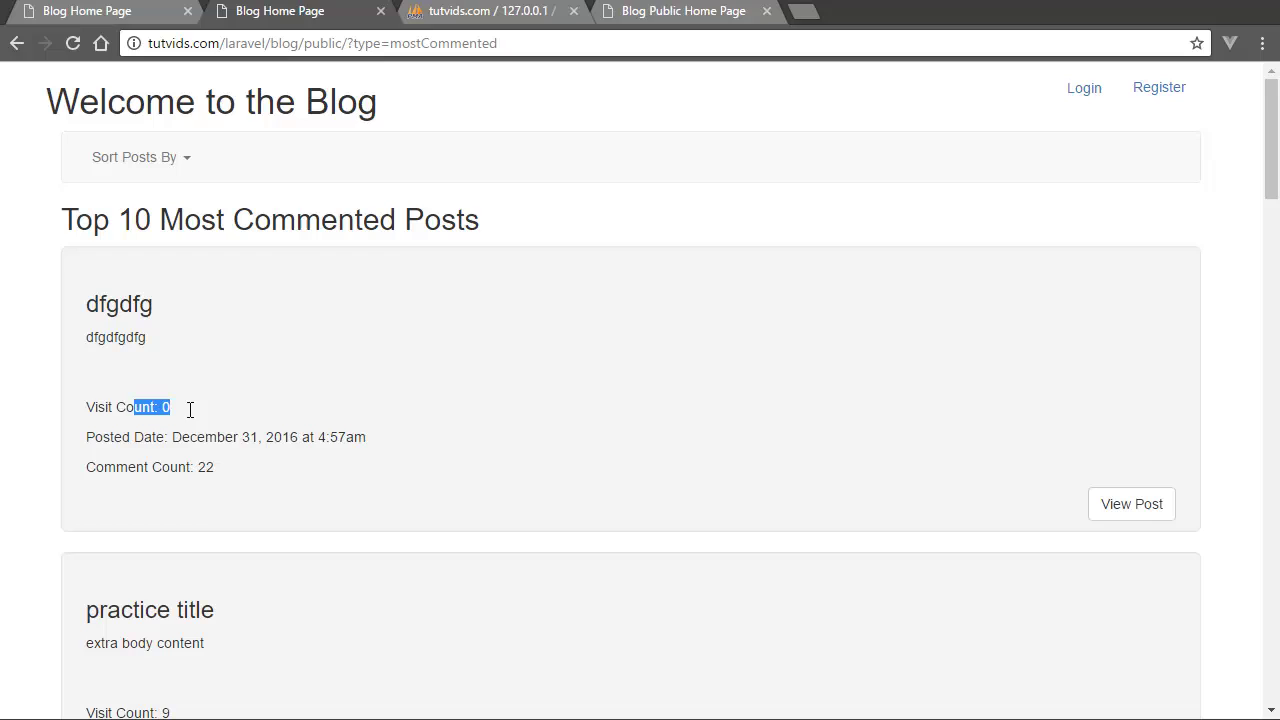
click(152, 433)
drag(169, 408, 133, 406)
- Open the dfgdfg post in a new tab and refresh the blogs table in phpMyAdmin to check the id 4 record's visit_count
ctrl+click(1130, 506)
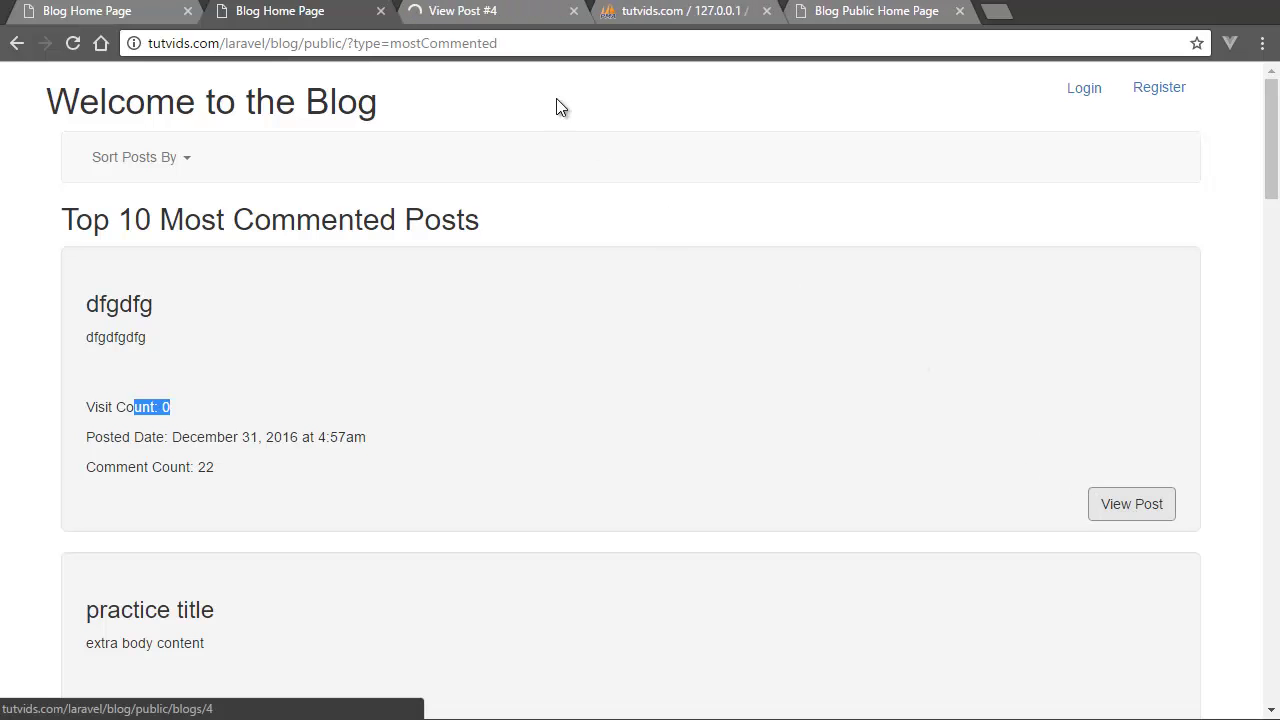
click(499, 12)
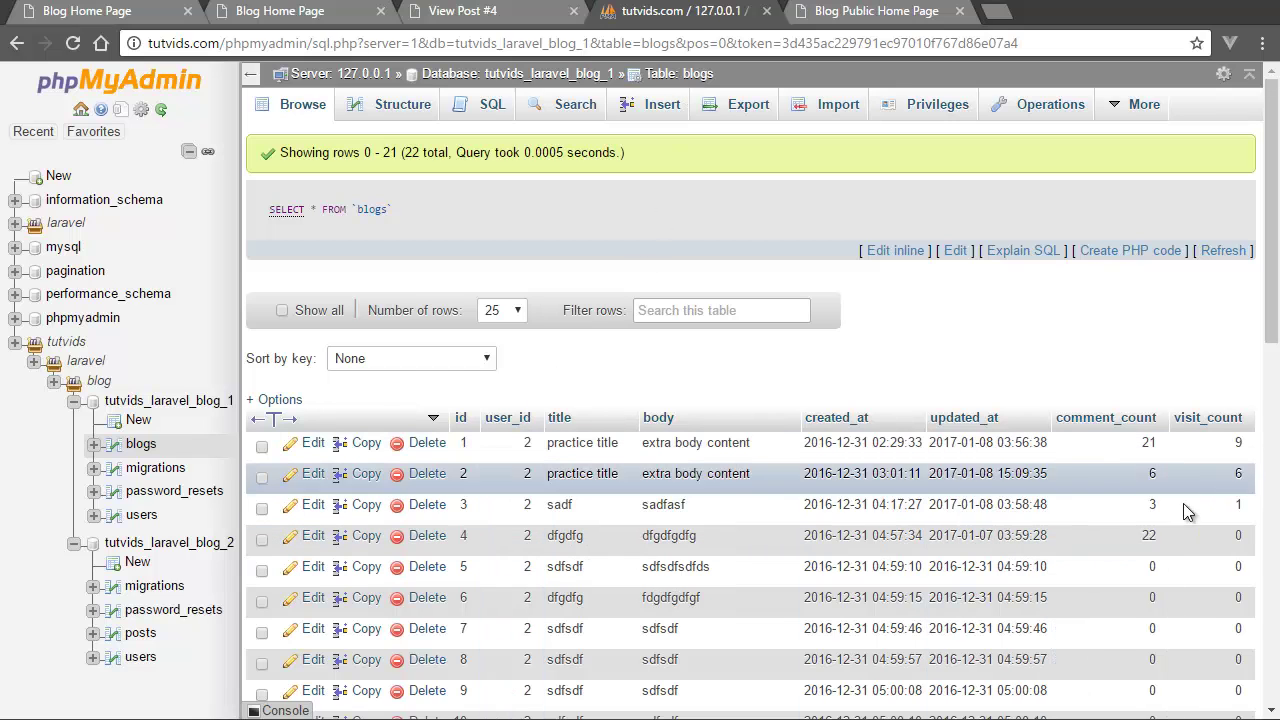
key(F5)
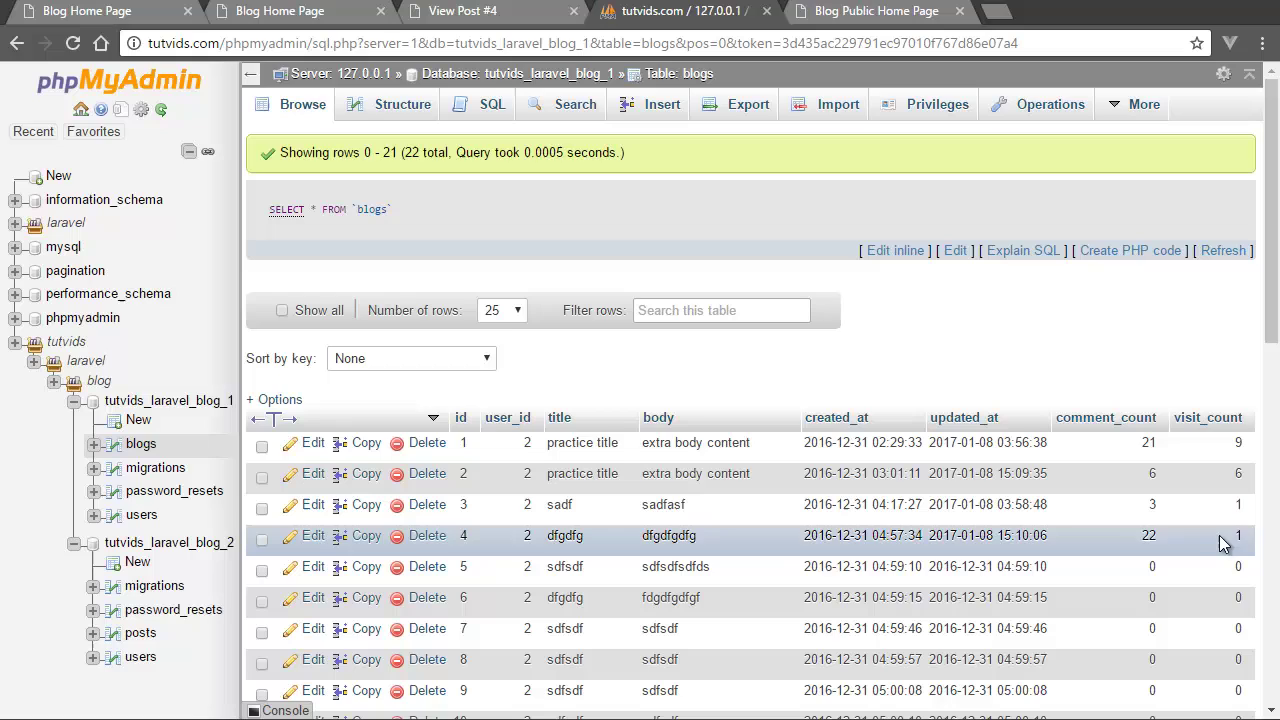
- Go back to the blog tab showing page 3 and sort the posts by Top 10 Most Visited Posts
click(290, 14)
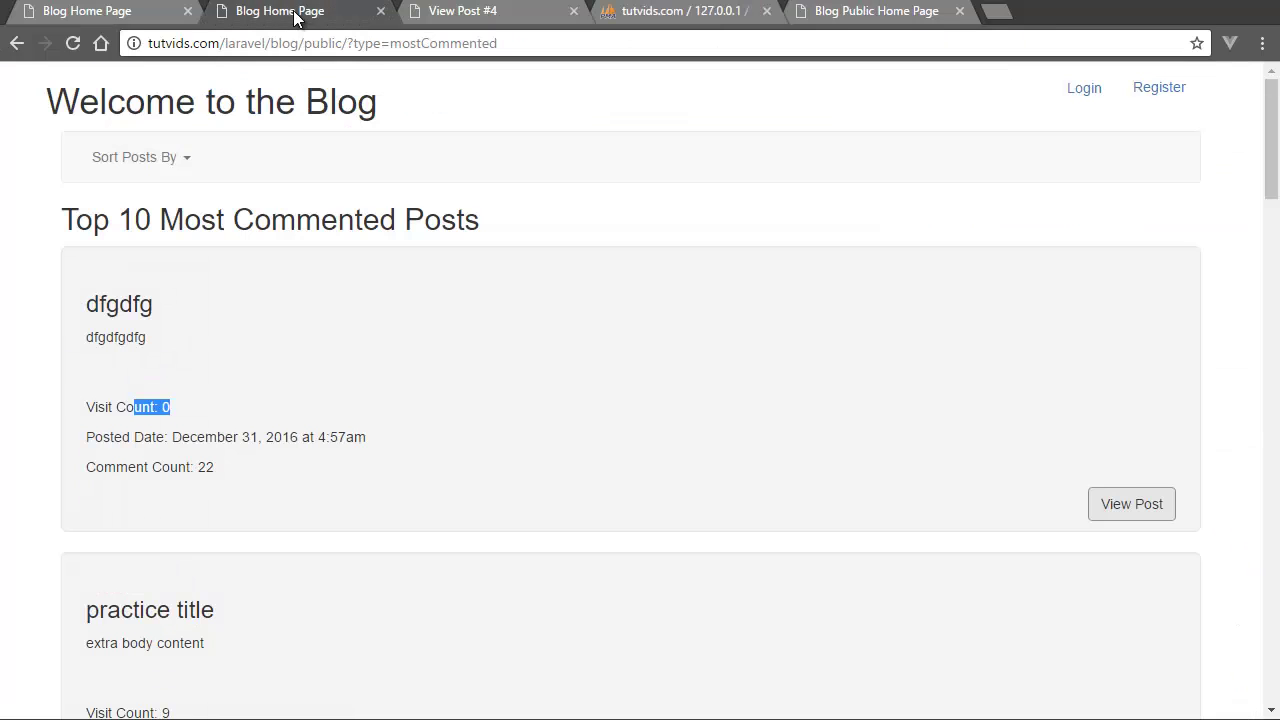
click(615, 405)
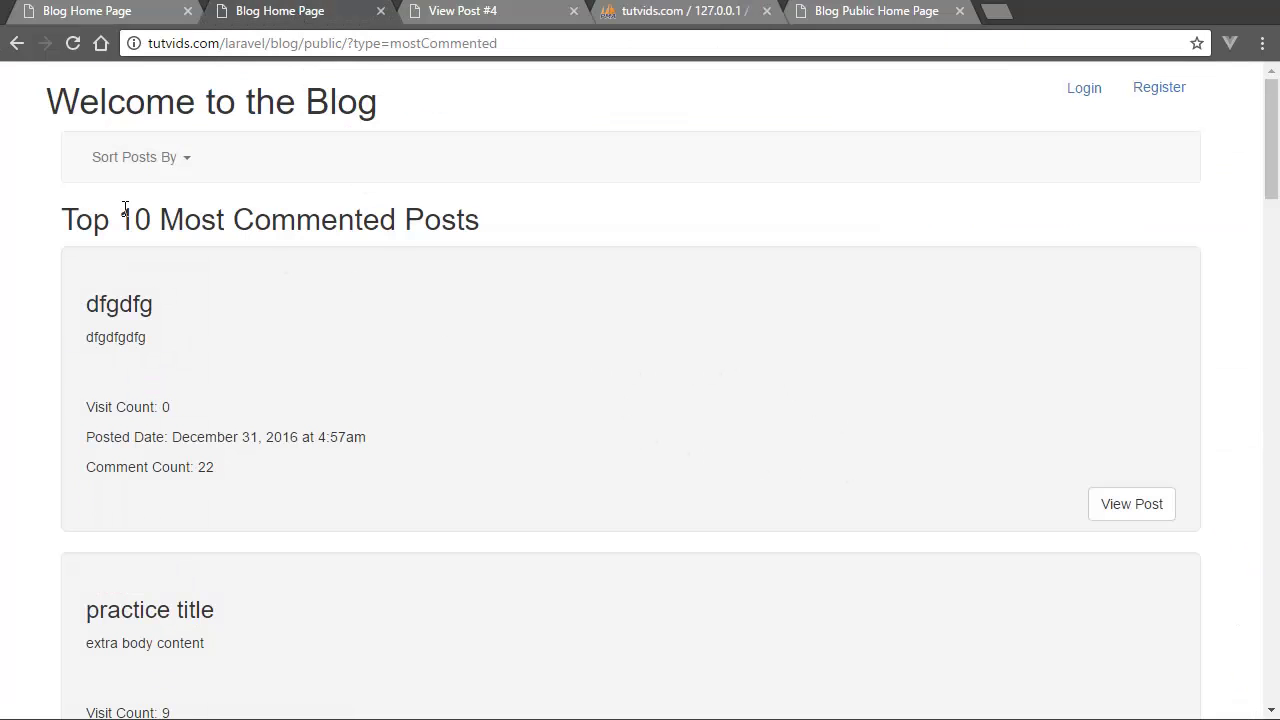
click(140, 12)
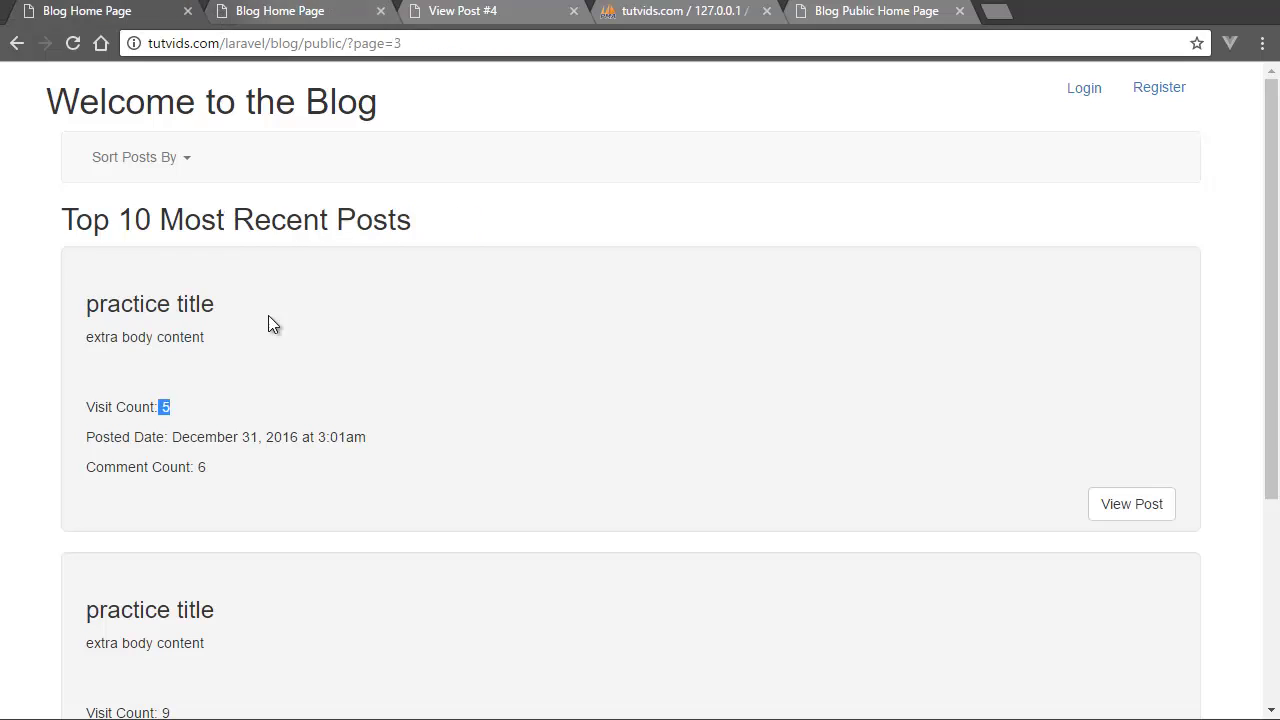
click(300, 374)
click(188, 163)
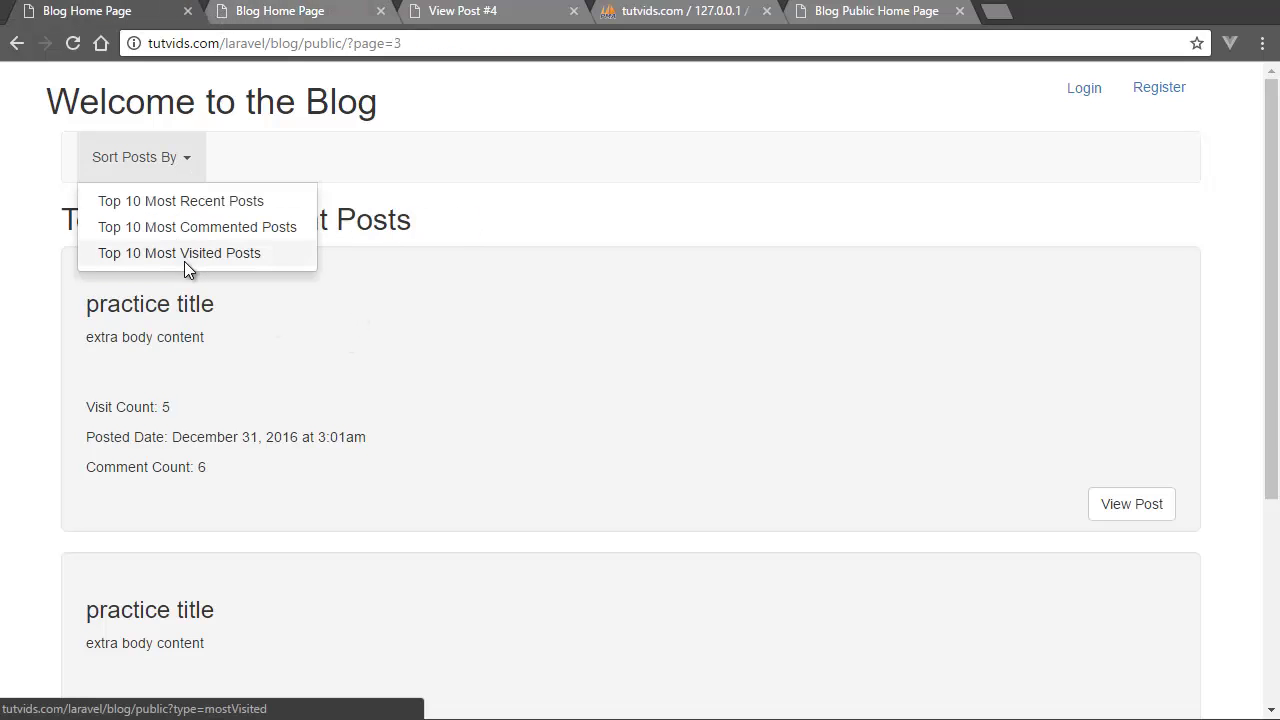
click(184, 259)
- Compare the visit counts of the posts down the most visited list to verify their order
drag(181, 409, 134, 409)
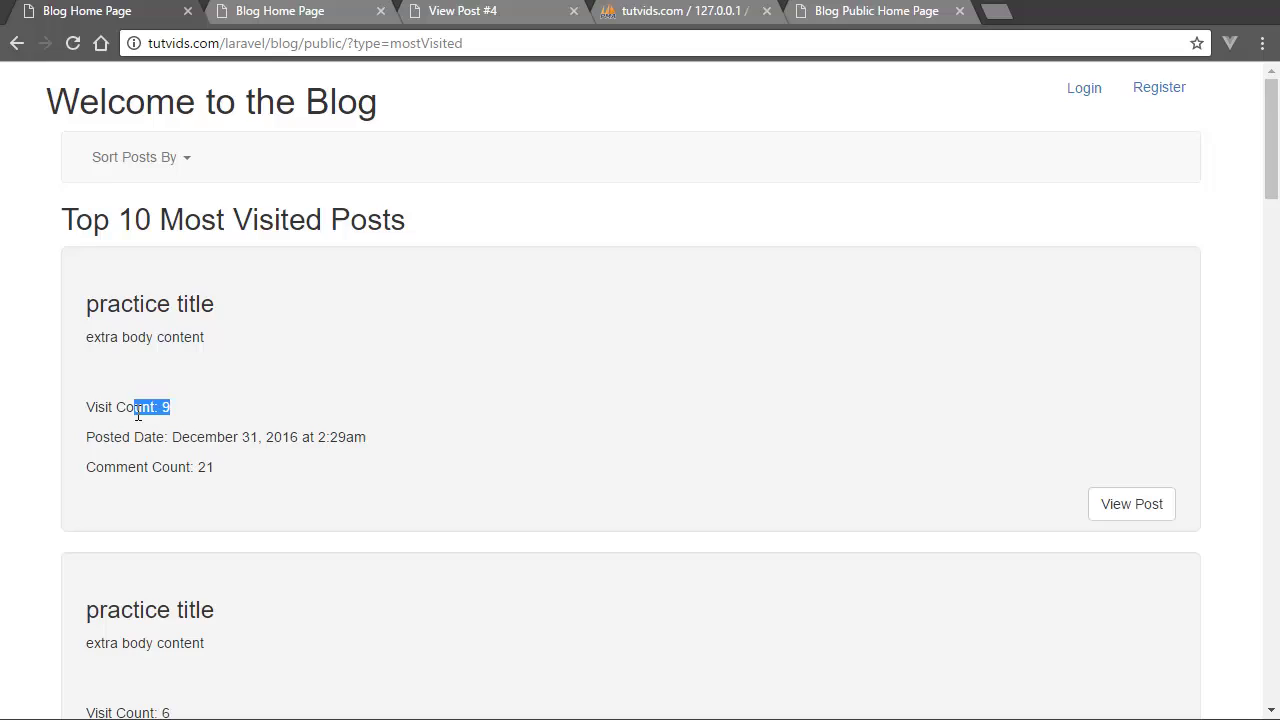
scroll(150, 420, down, 2)
click(161, 540)
scroll(199, 493, down, 3)
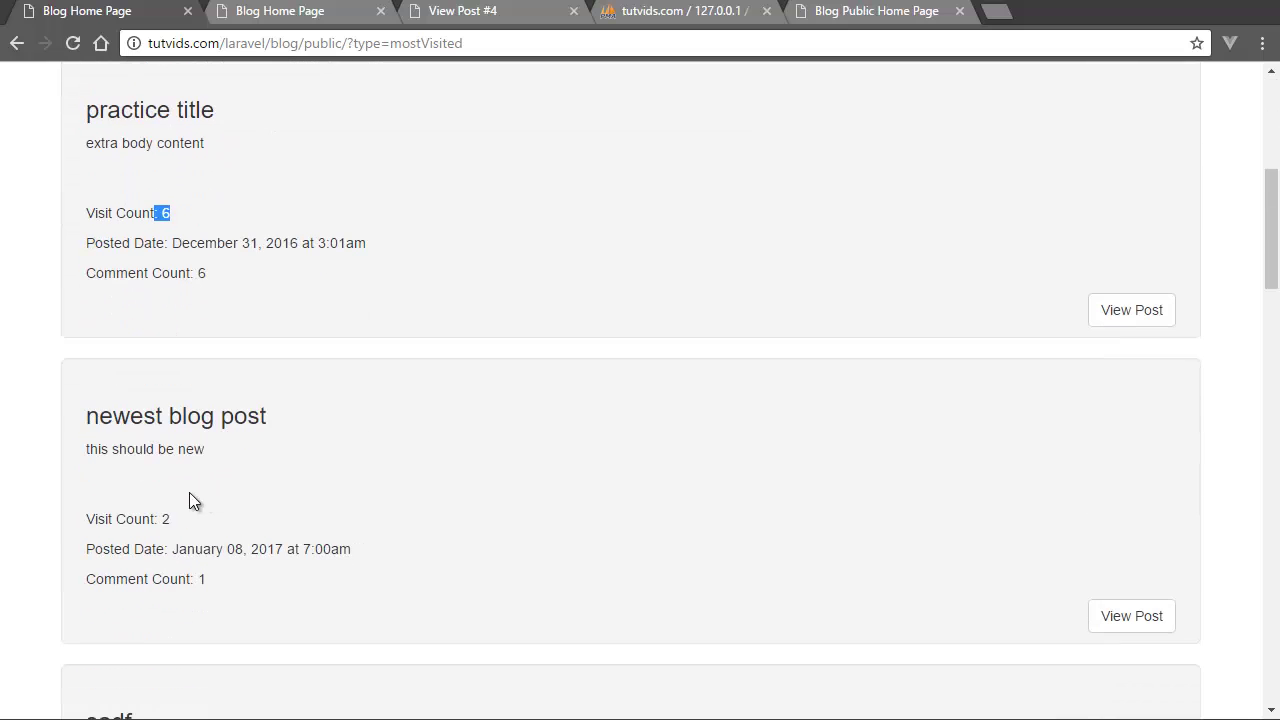
drag(172, 519, 187, 484)
scroll(188, 484, down, 5)
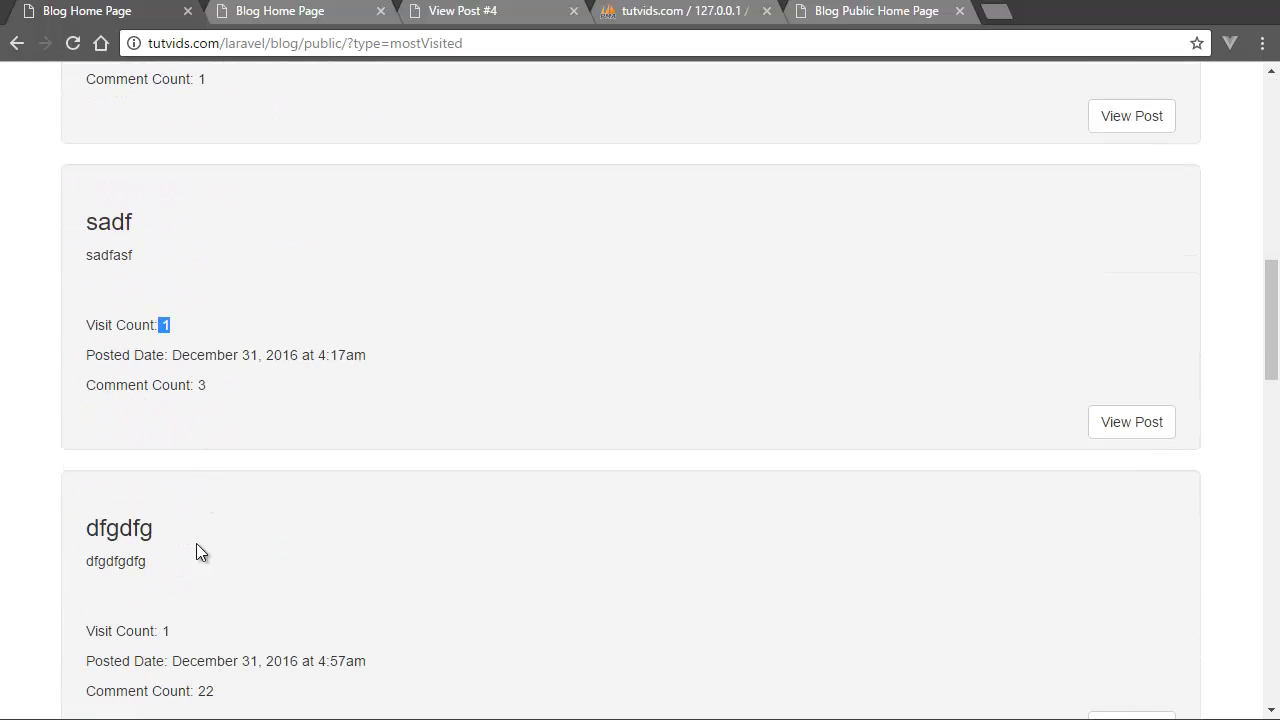
scroll(447, 427, up, 10)
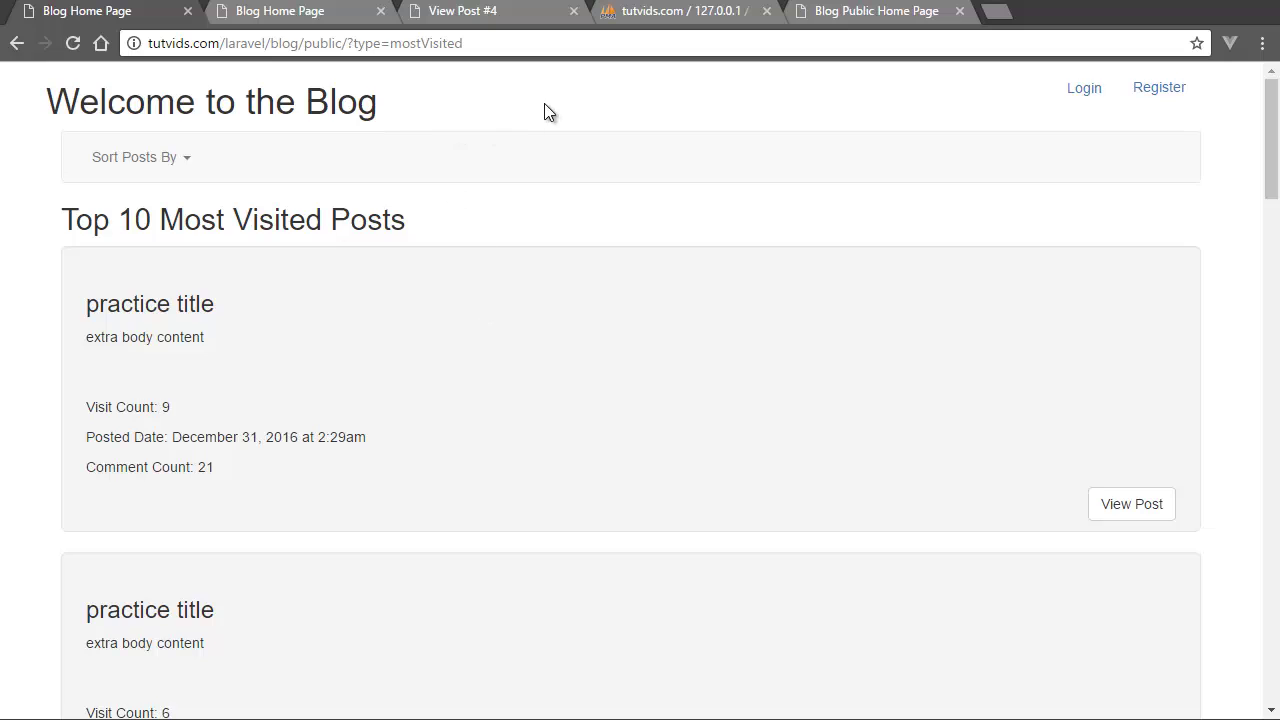
- Log in to the blog and open the page for managing blog posts
click(1080, 89)
click(561, 358)
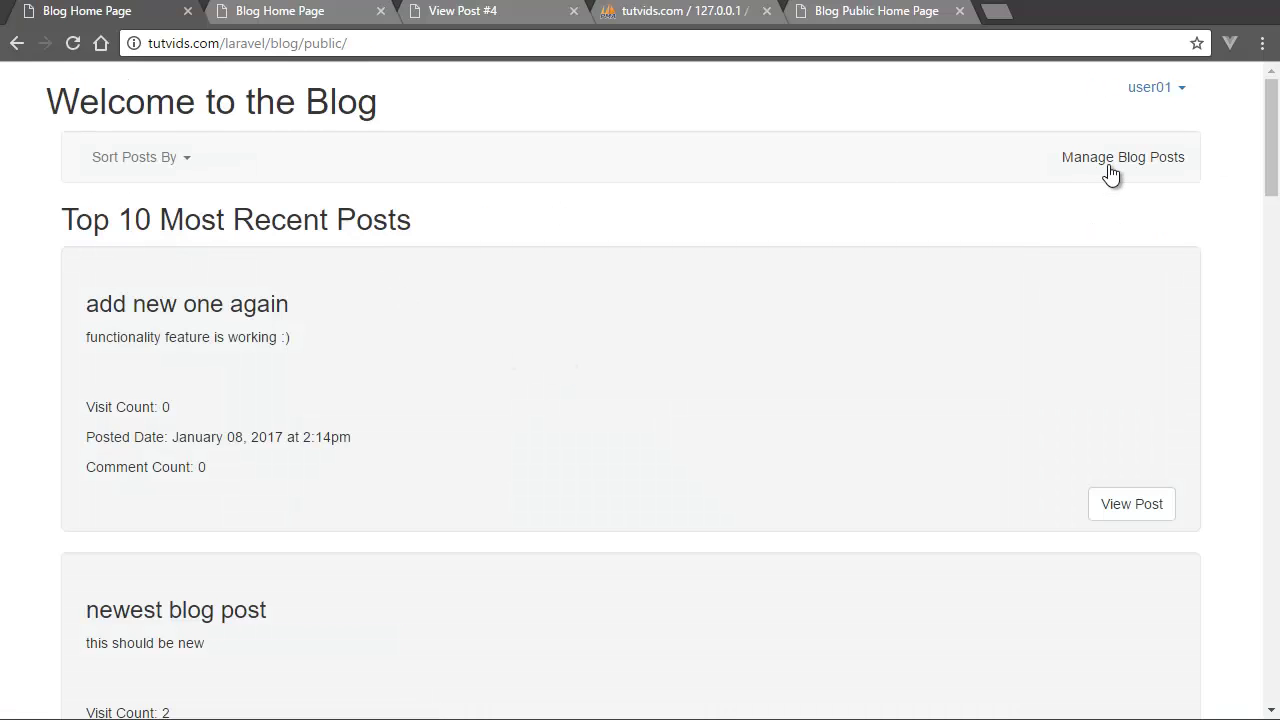
click(1125, 160)
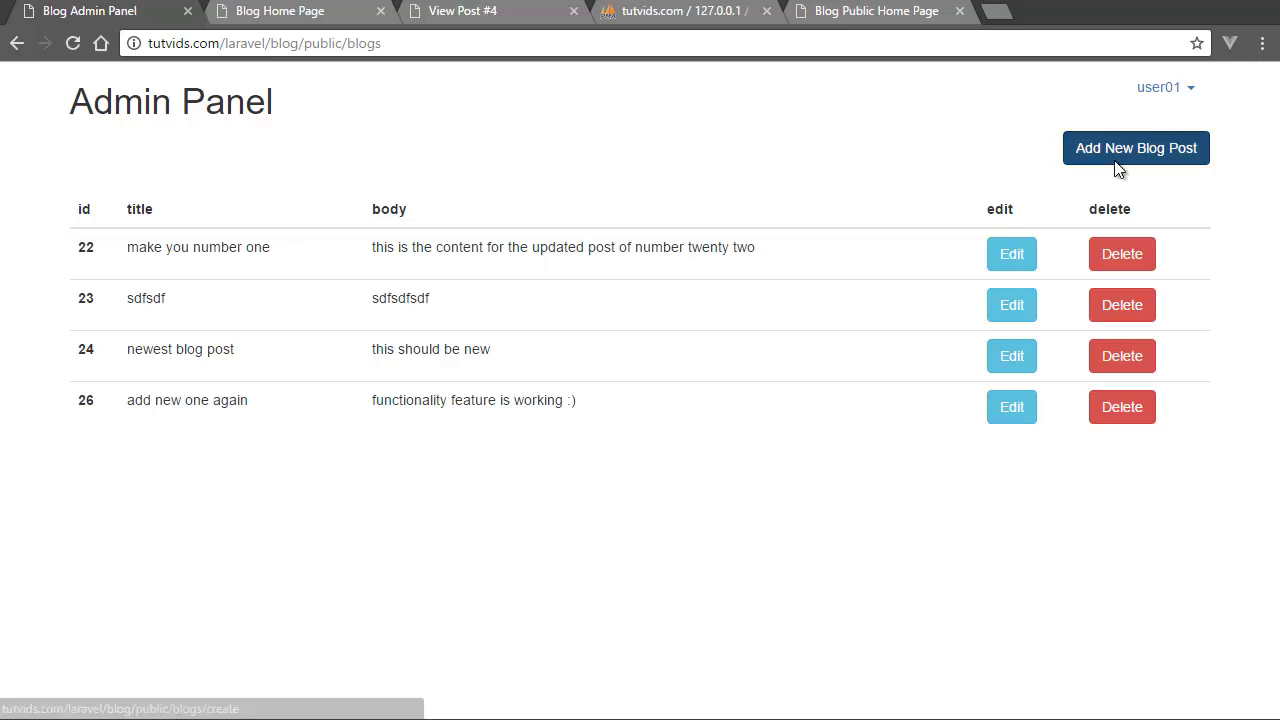
- Add a blog post titled "this is a introductory tutorial" with the body "videos are important, let's all make a lot of money"
click(1114, 160)
click(420, 166)
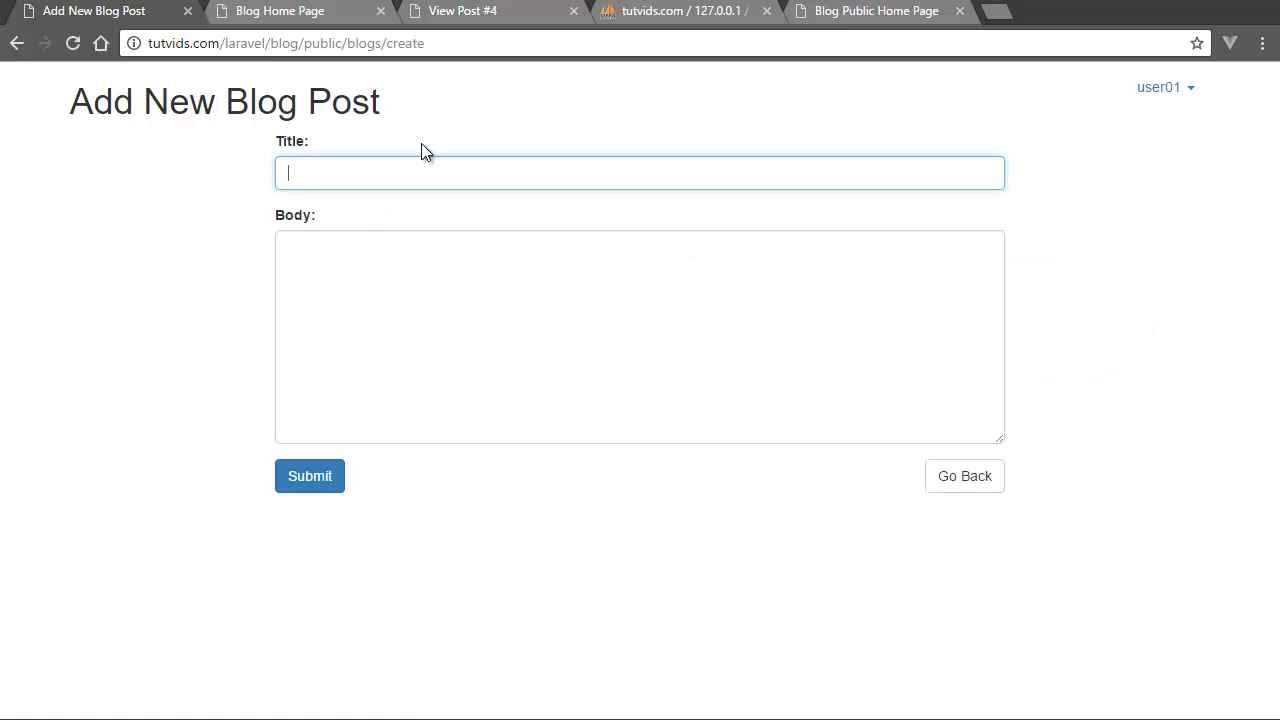
text(this is a introd)
text(uctory tutorial)
click(440, 292)
text(videos are )
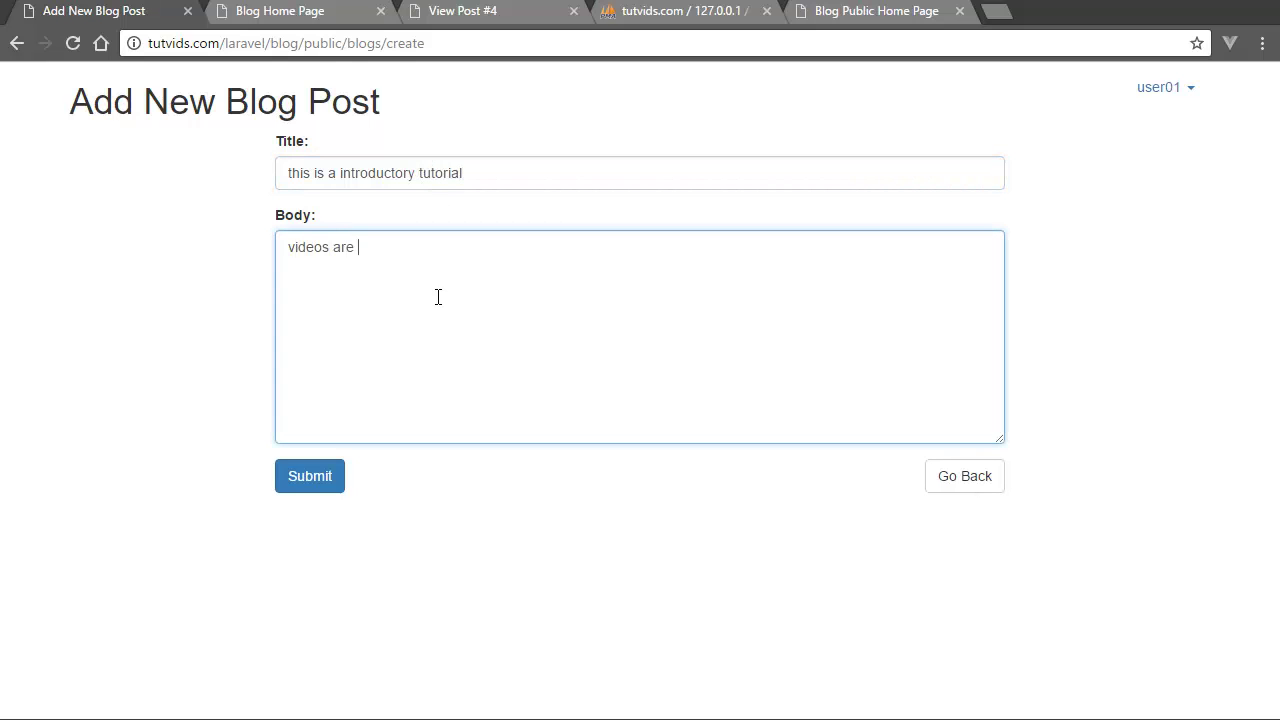
text(important, let's all make a lot of money)
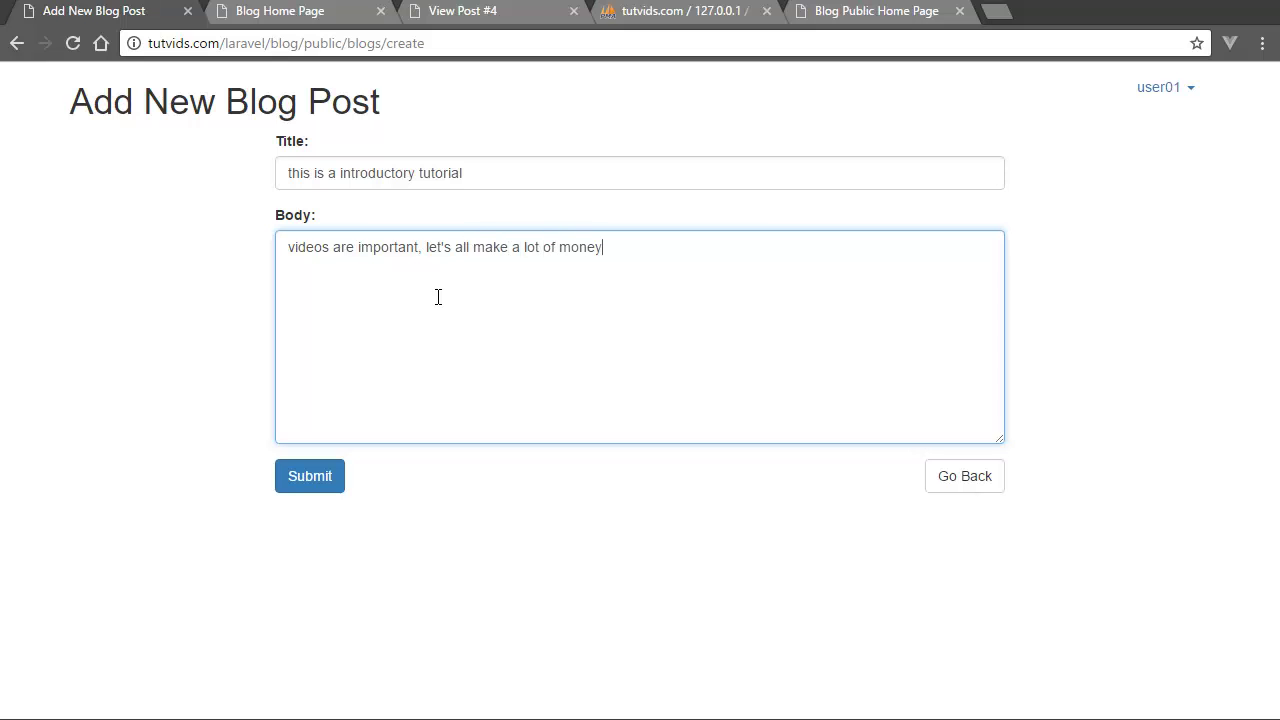
click(300, 474)
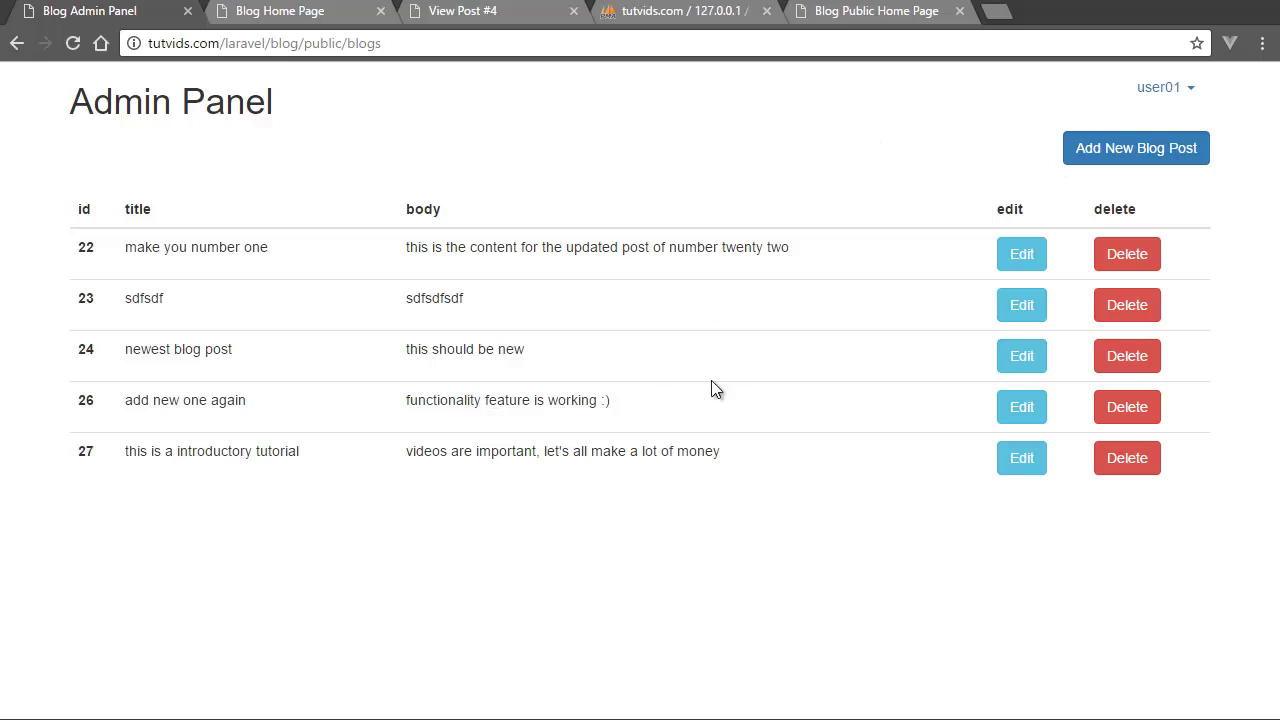
- Delete the post titled "newest blog post" from the admin panel
click(1184, 87)
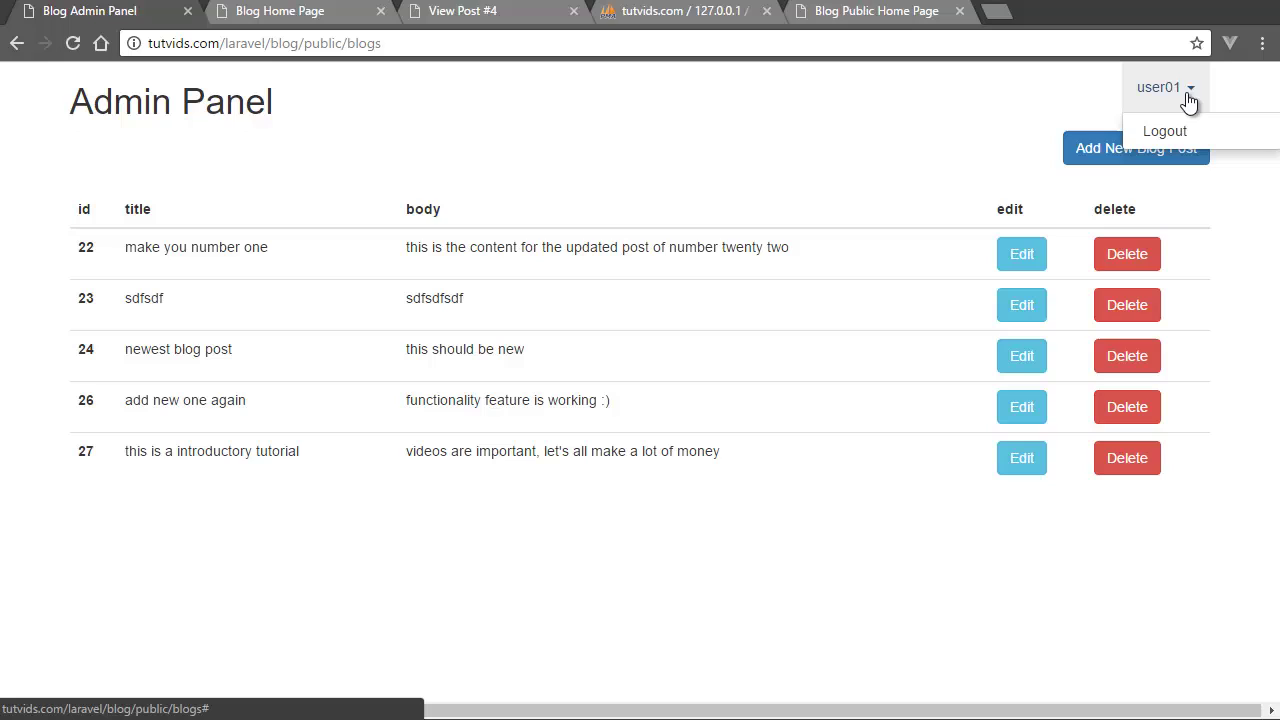
click(465, 500)
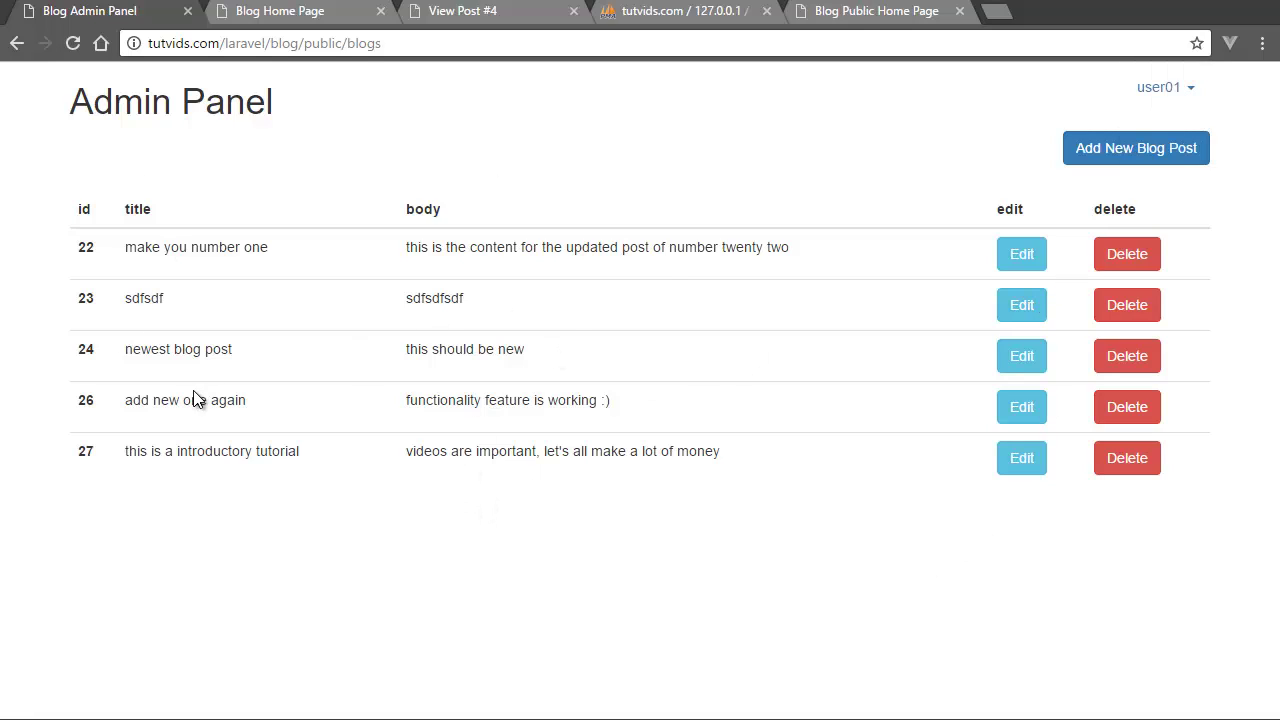
drag(176, 349, 594, 374)
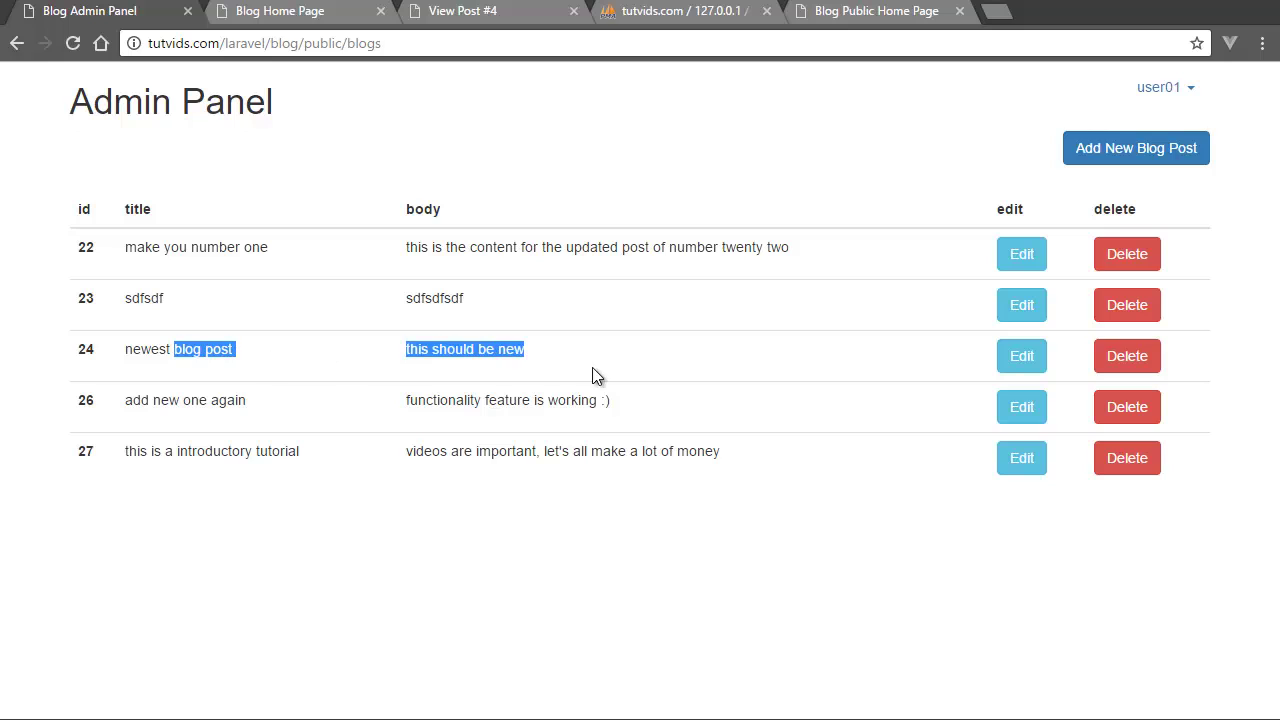
click(1108, 366)
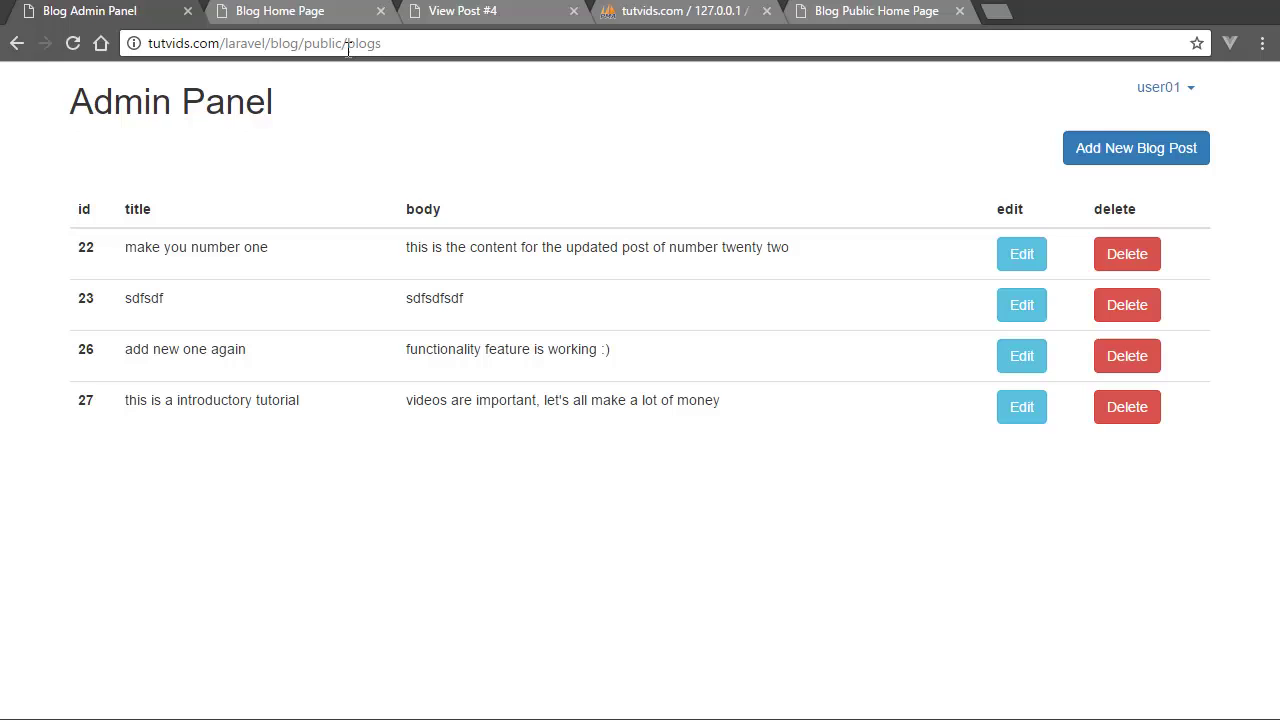
- Load the blog's public home page, view the new introductory tutorial post and return home to check its visit count
drag(346, 43, 382, 43)
key(BackSpace)
key(Return)
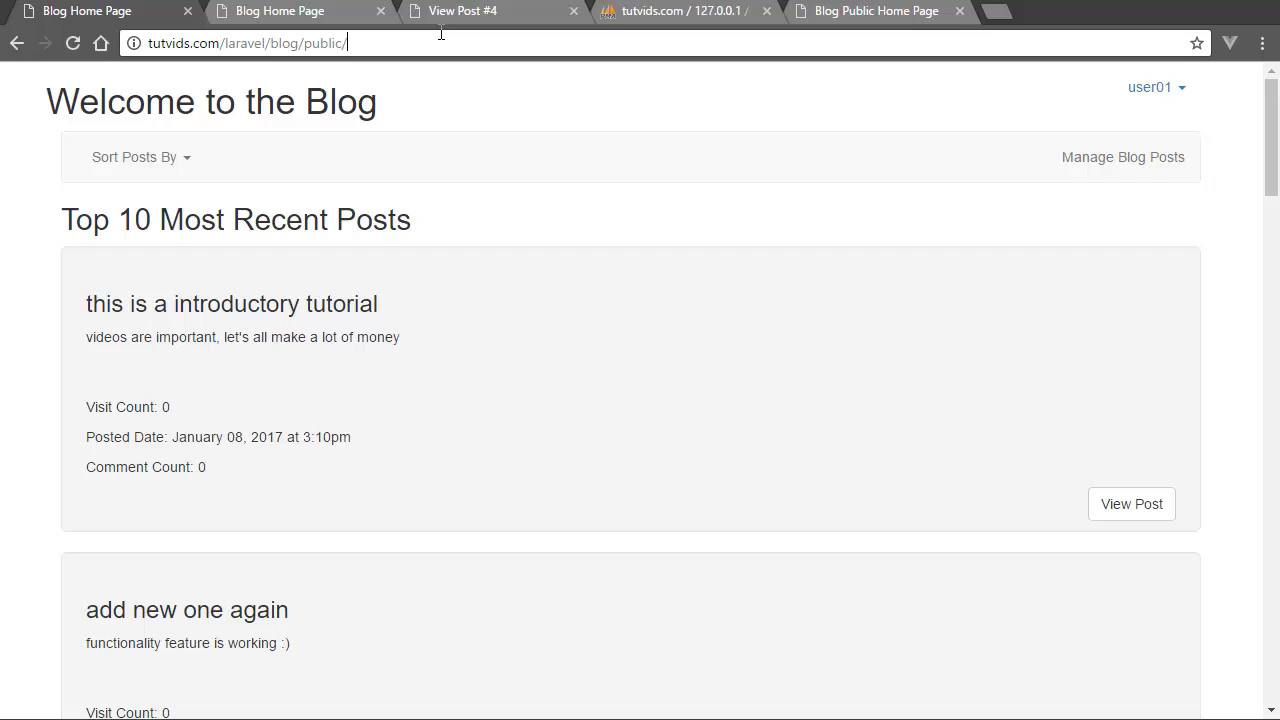
click(1170, 510)
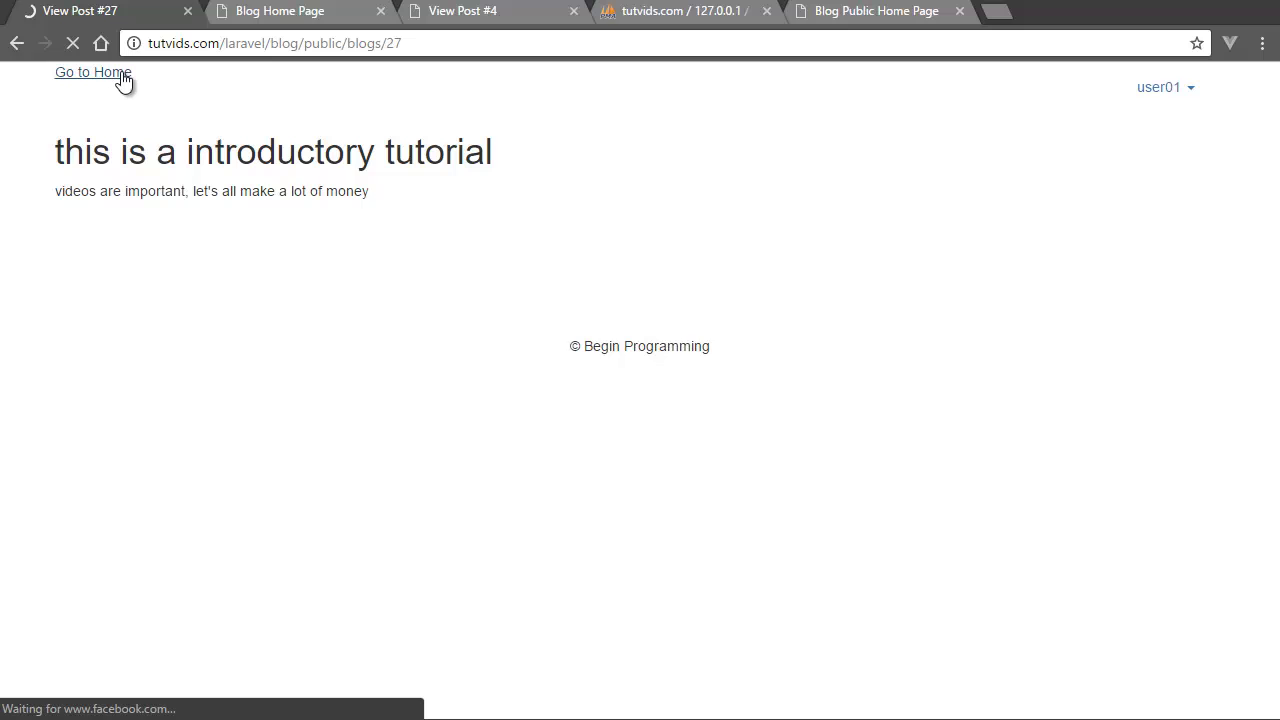
click(109, 73)
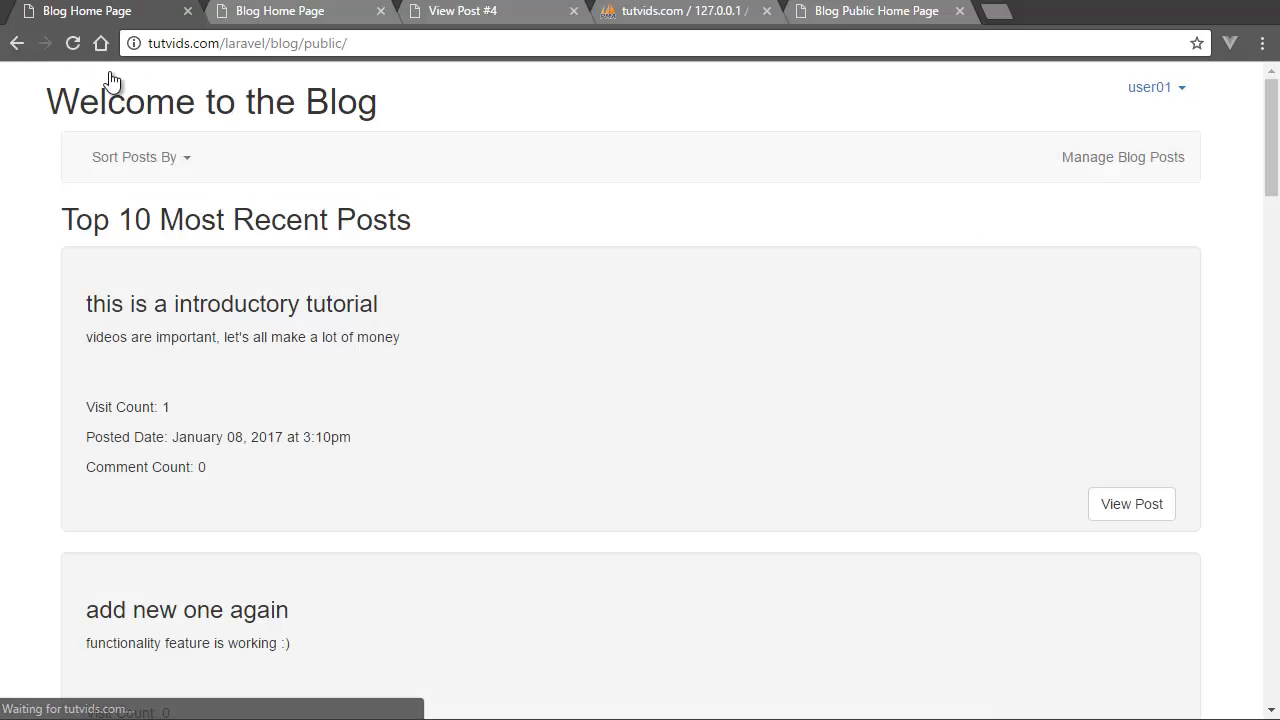